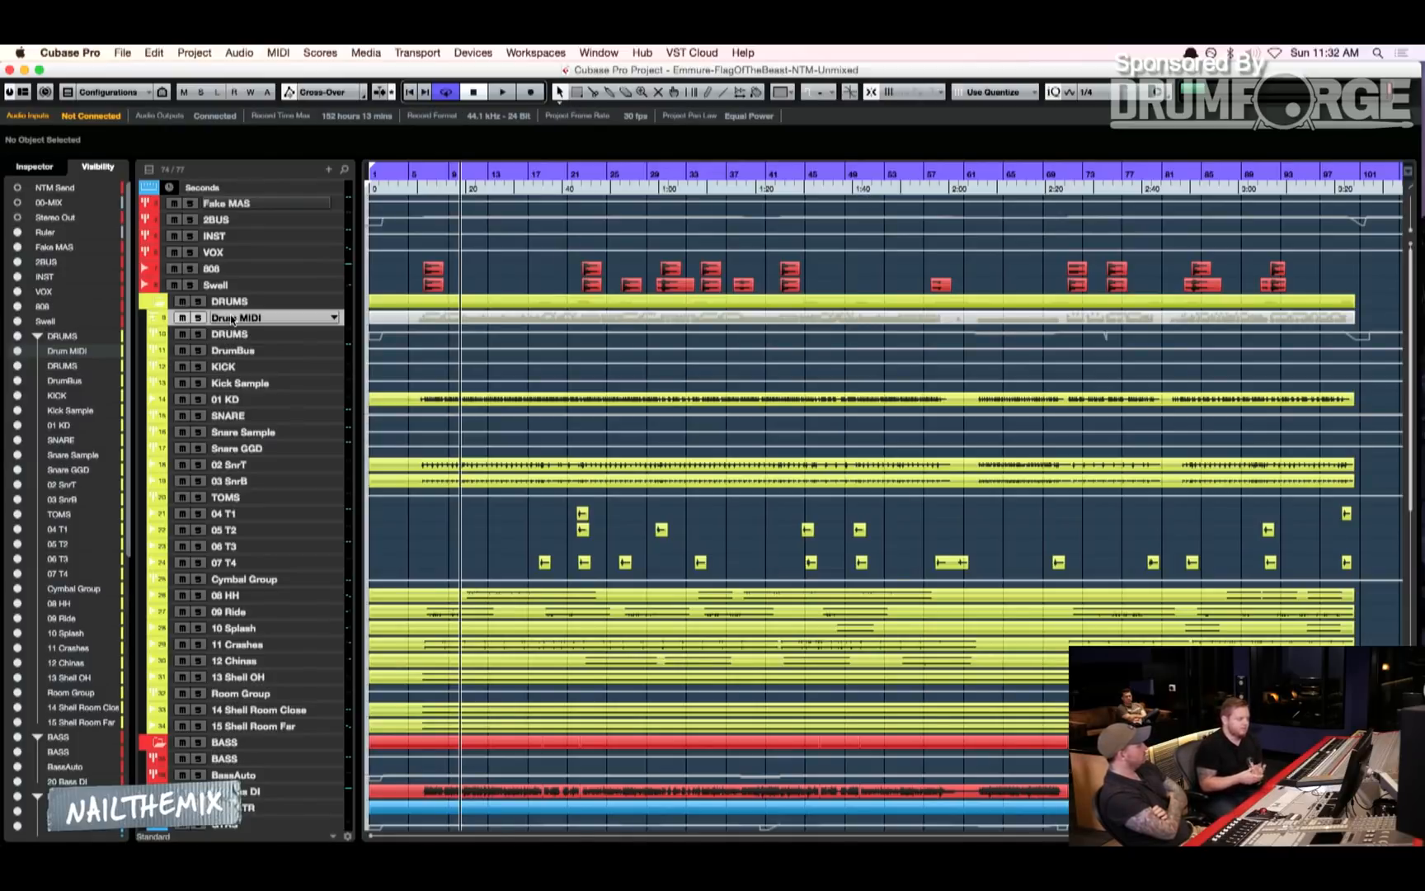
# - Make the Stereo Out channel visible in the track list and check its channel settings
pyautogui.click(234, 320)
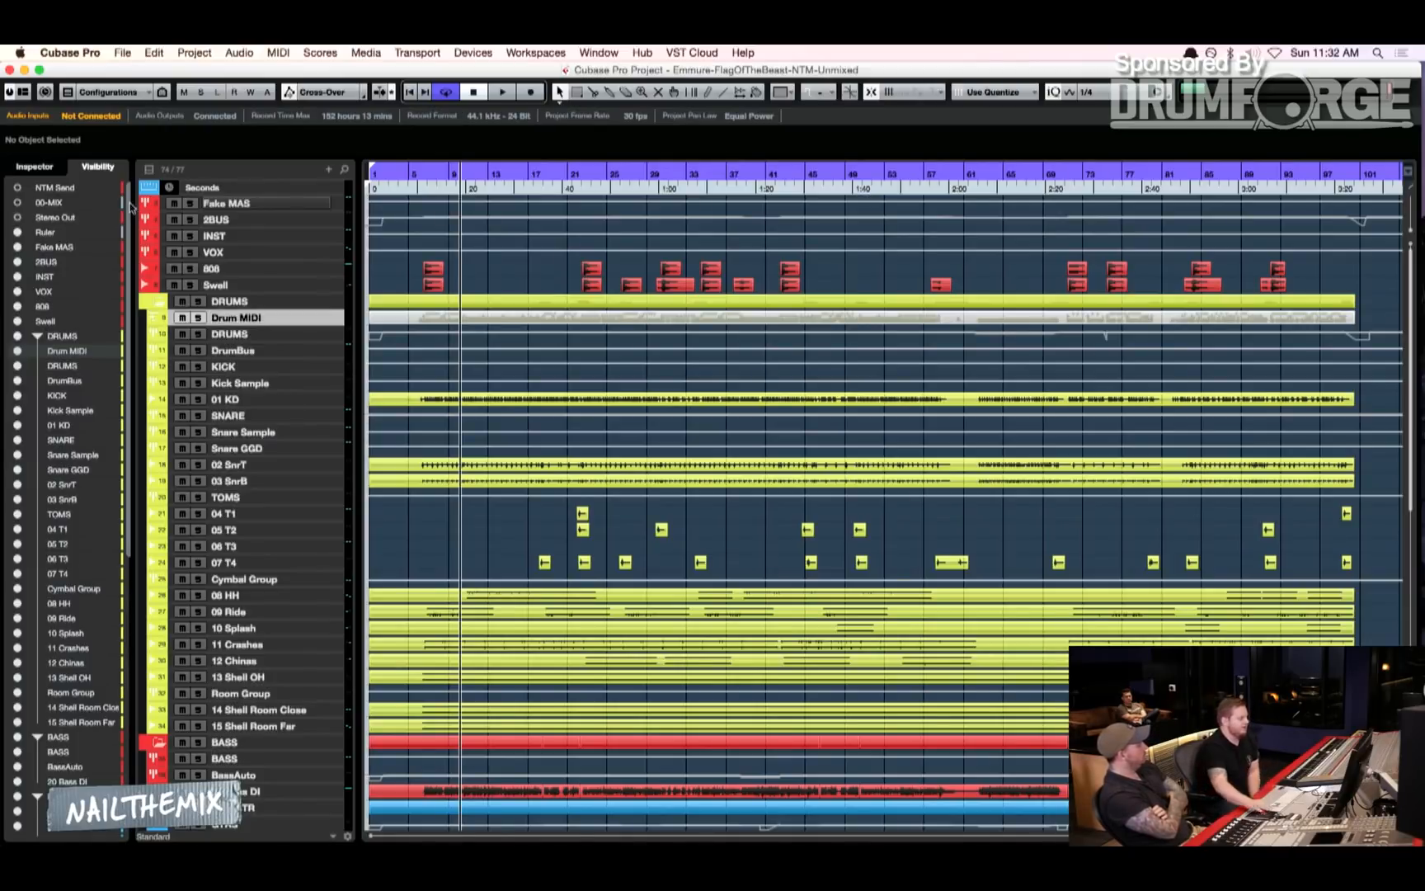
pyautogui.click(17, 217)
pyautogui.click(223, 192)
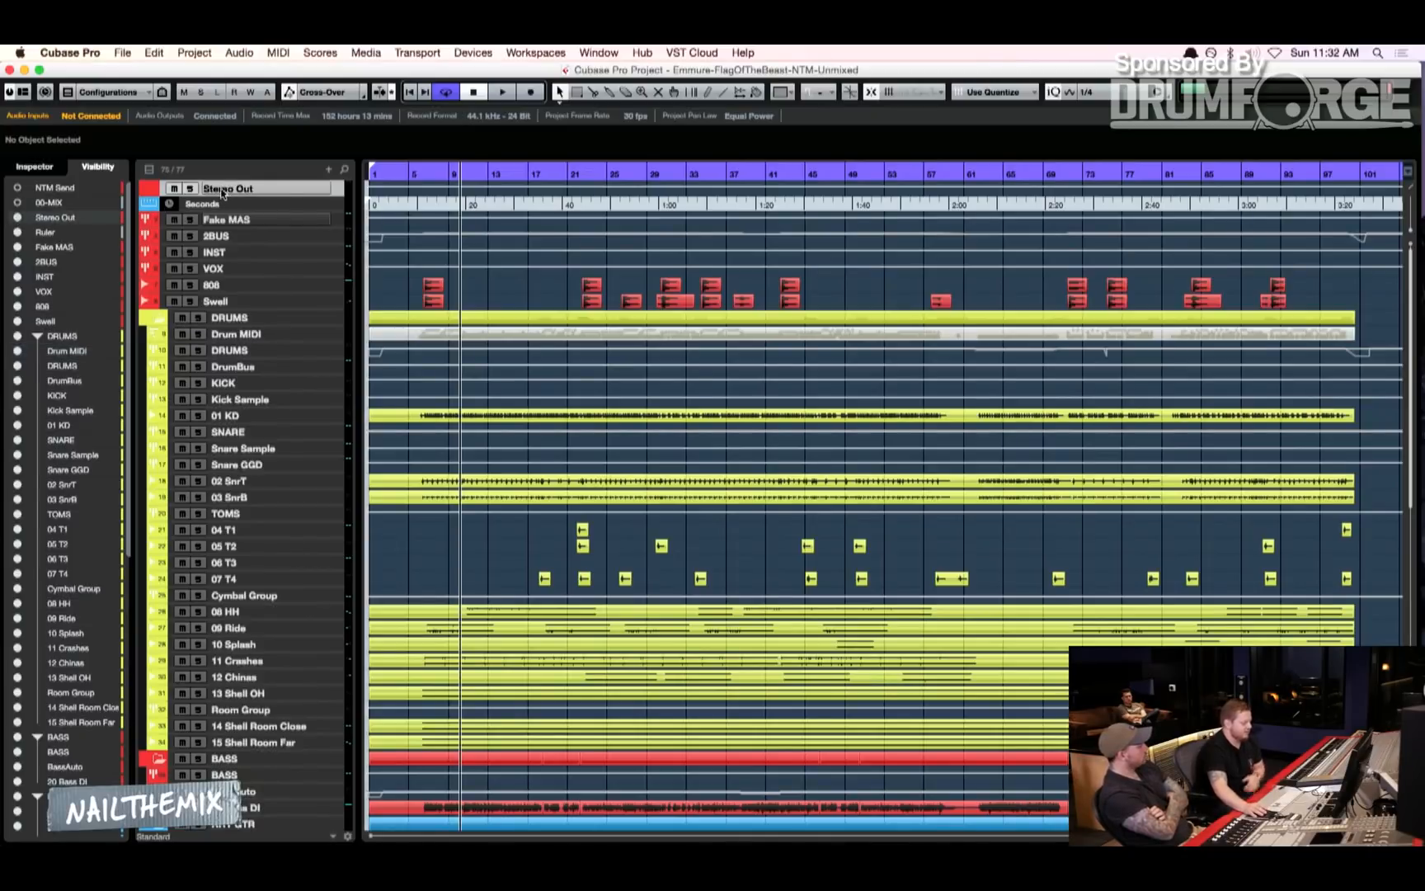
pyautogui.press('e')
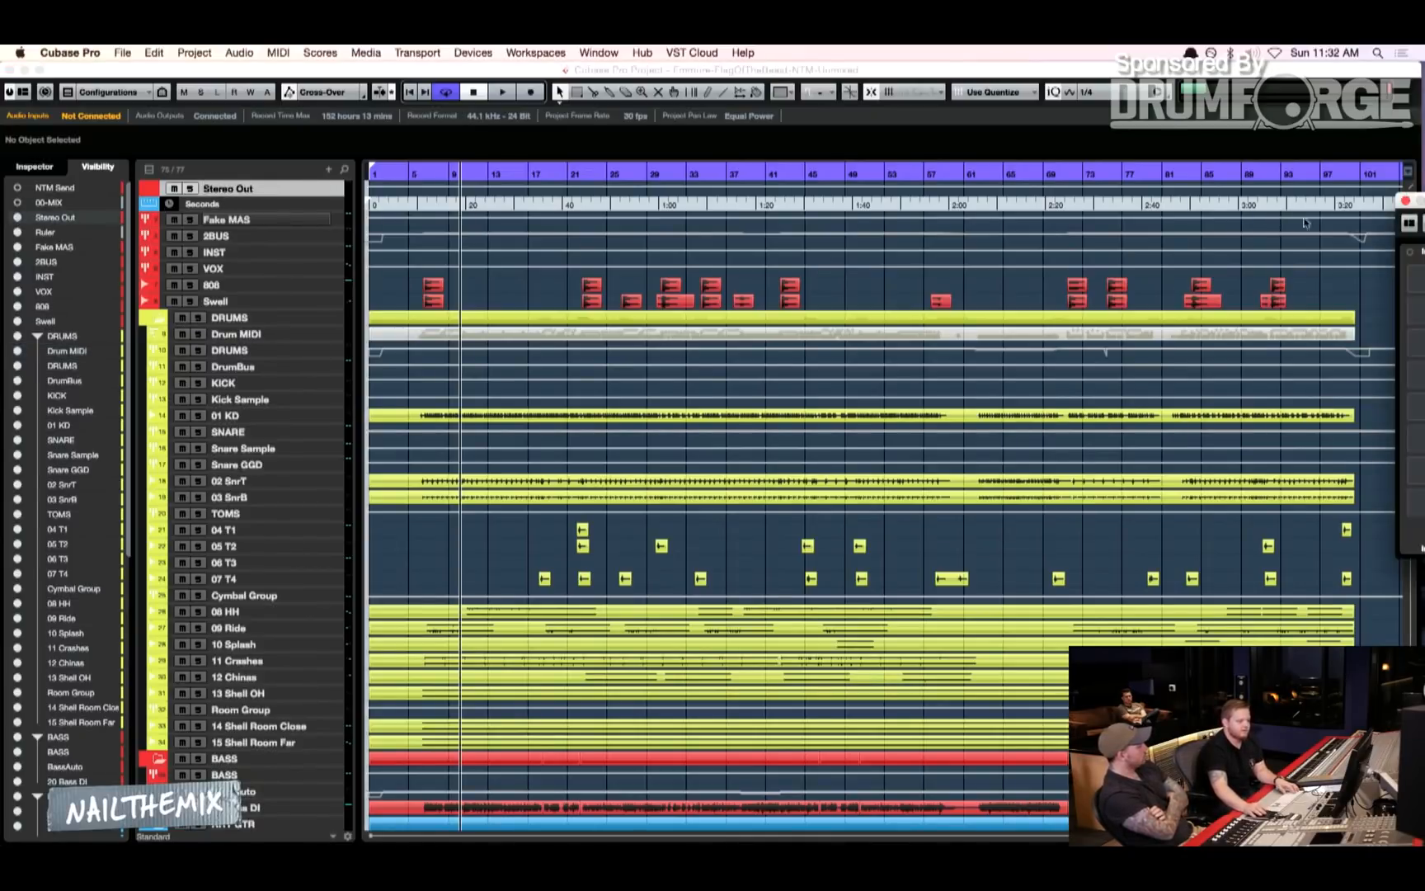
pyautogui.moveTo(1397, 208); pyautogui.dragTo(427, 261)
pyautogui.click(436, 257)
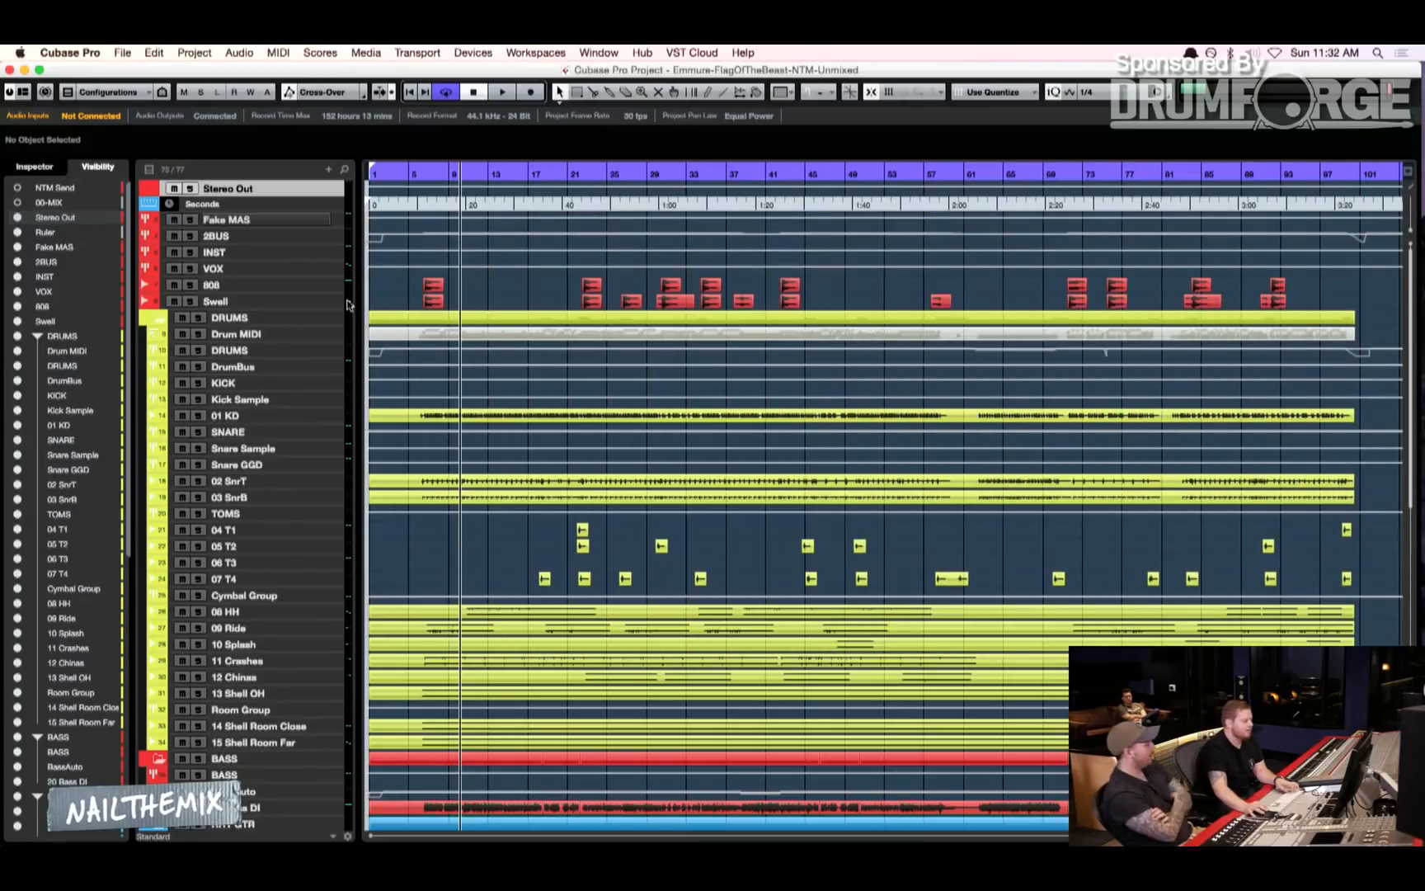
# - Open the Fake MAS channel settings and load bx_hybrid 2.0 in the first insert slot
pyautogui.click(219, 223)
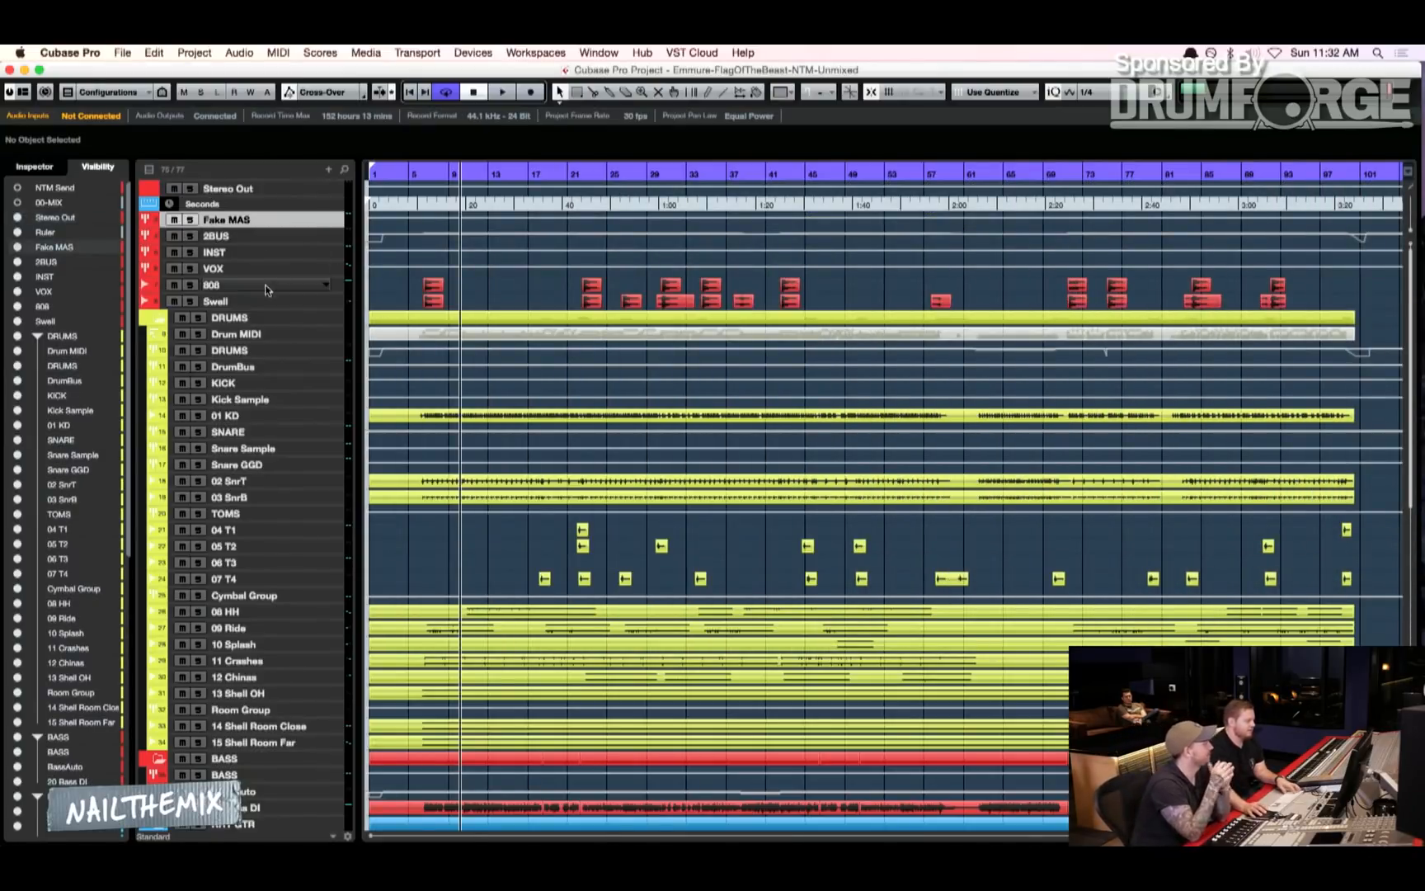
pyautogui.press('e')
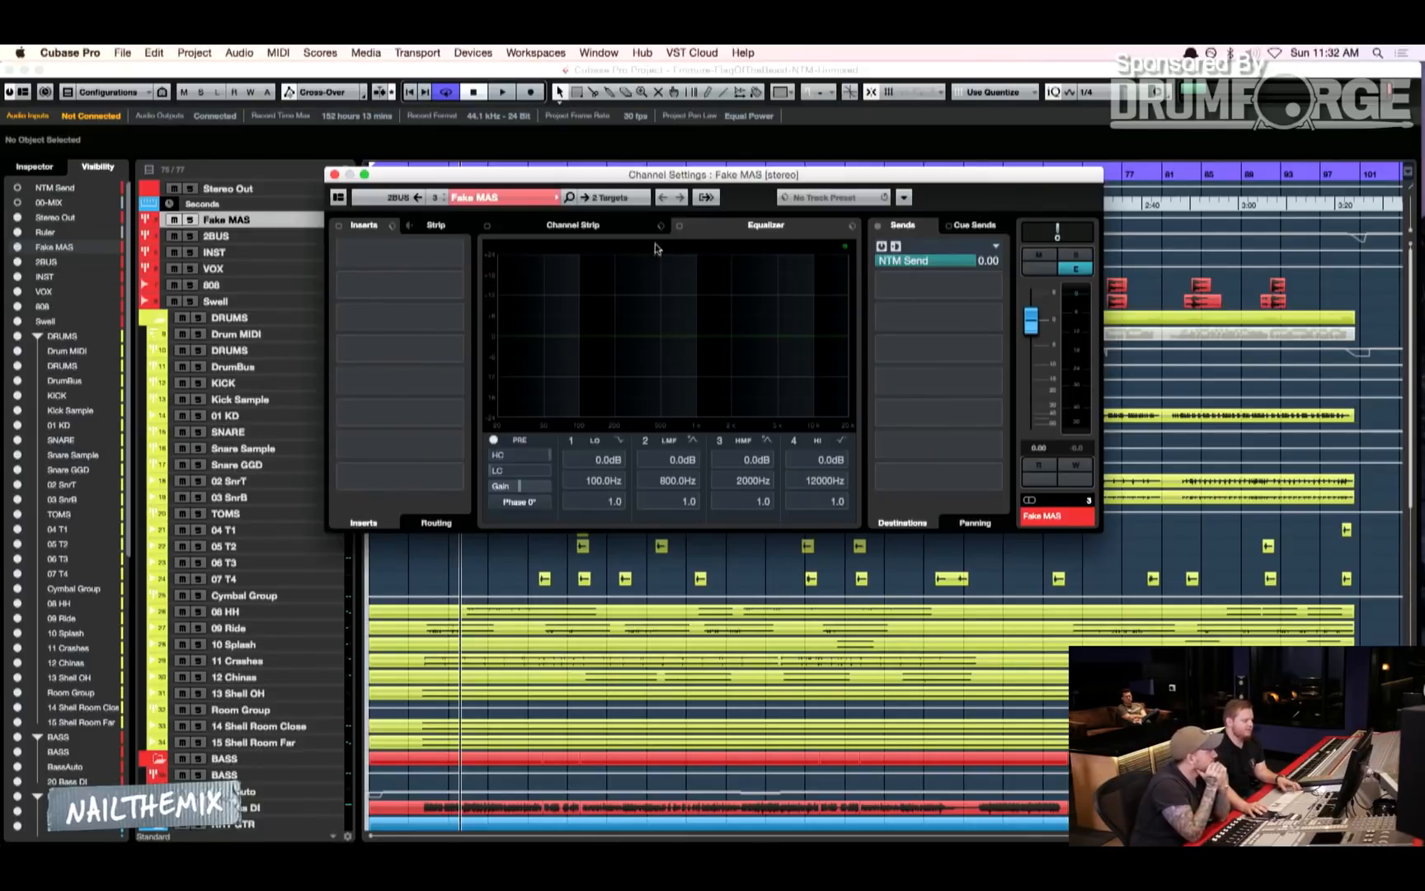
pyautogui.moveTo(865, 173); pyautogui.dragTo(913, 314)
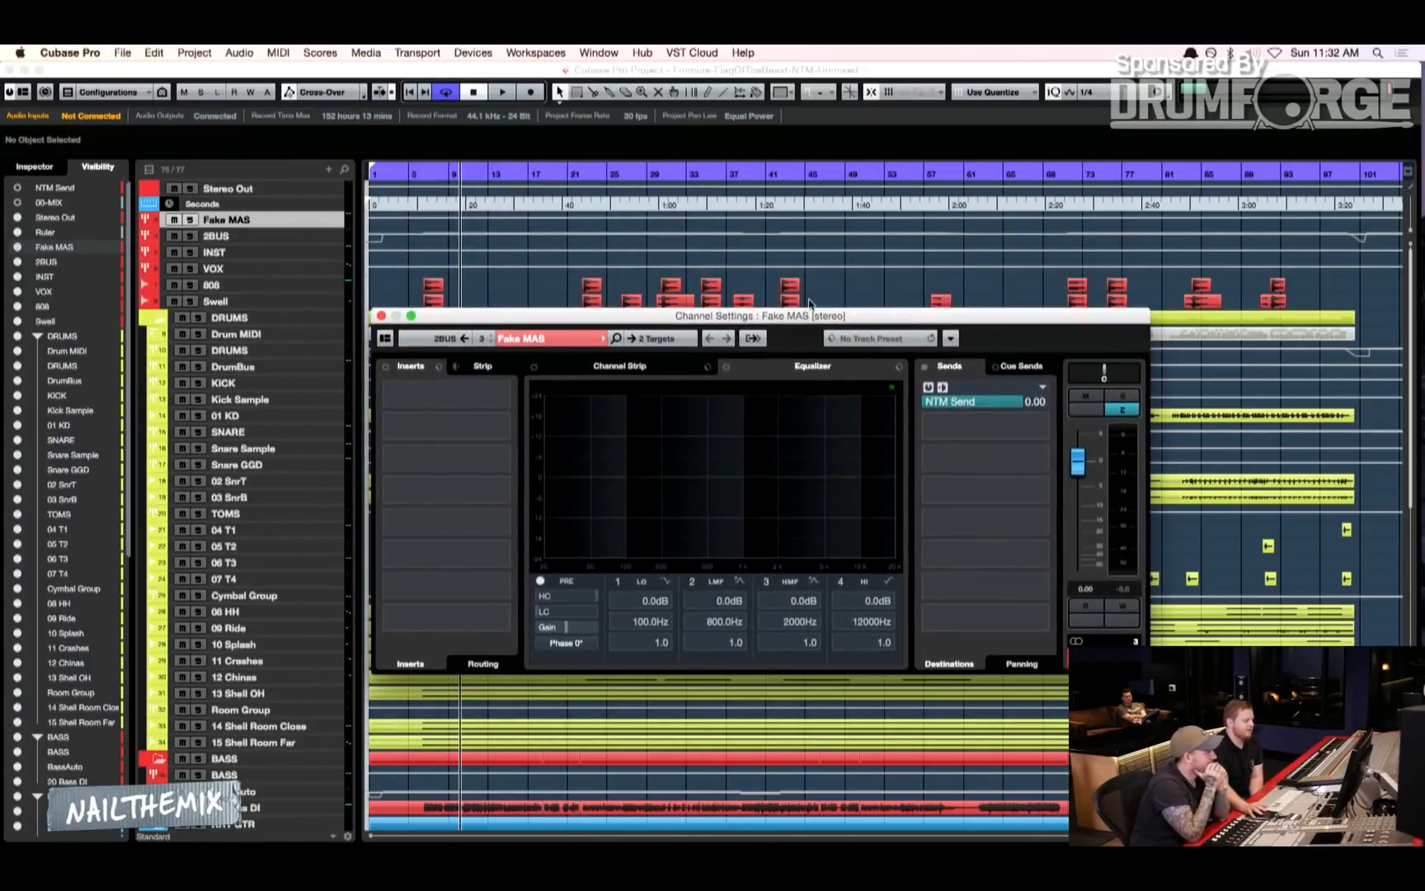
pyautogui.click(418, 387)
pyautogui.write('bx hybri')
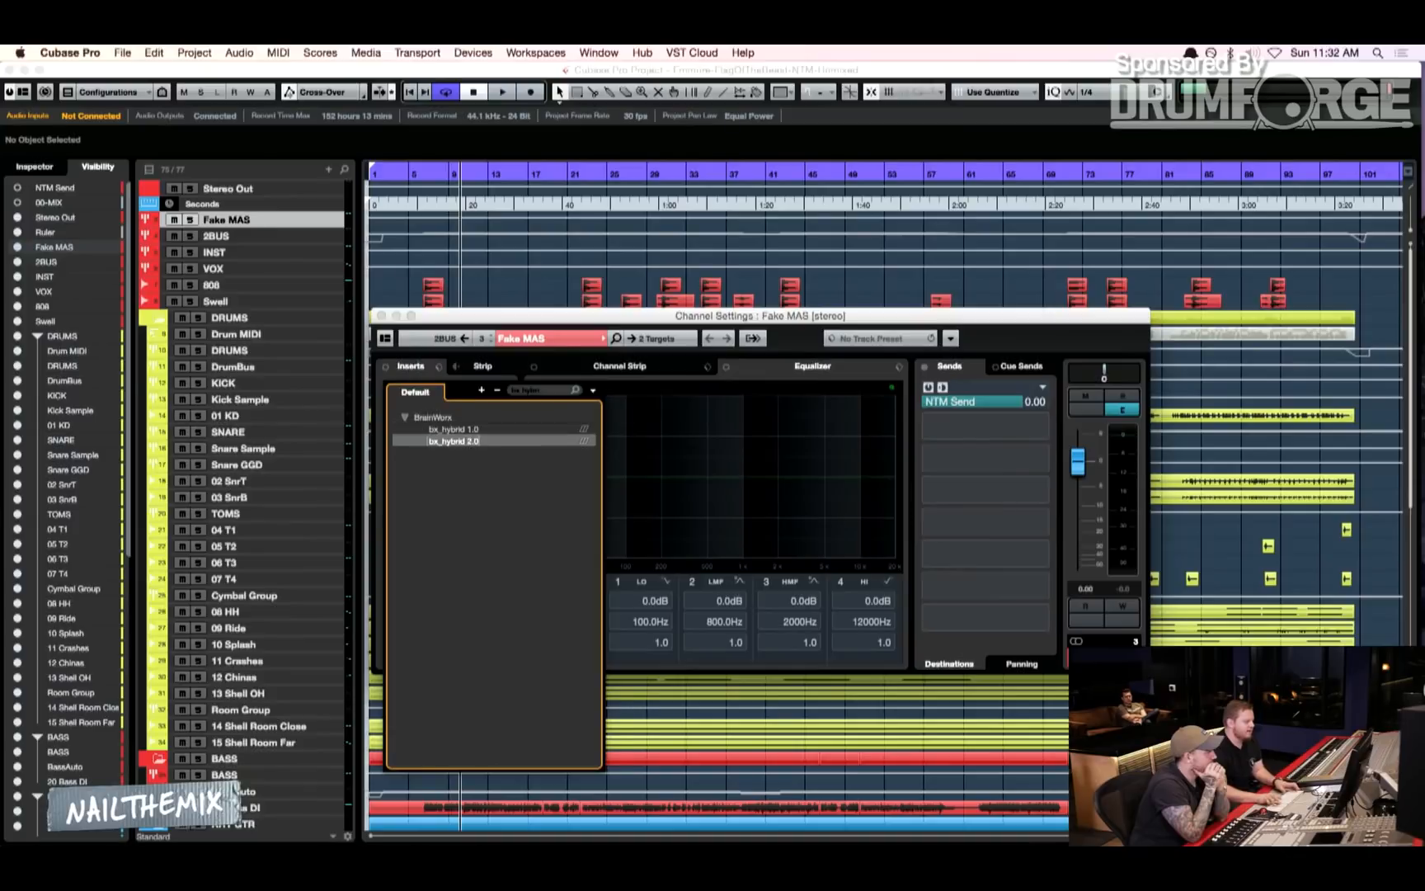
pyautogui.click(454, 441)
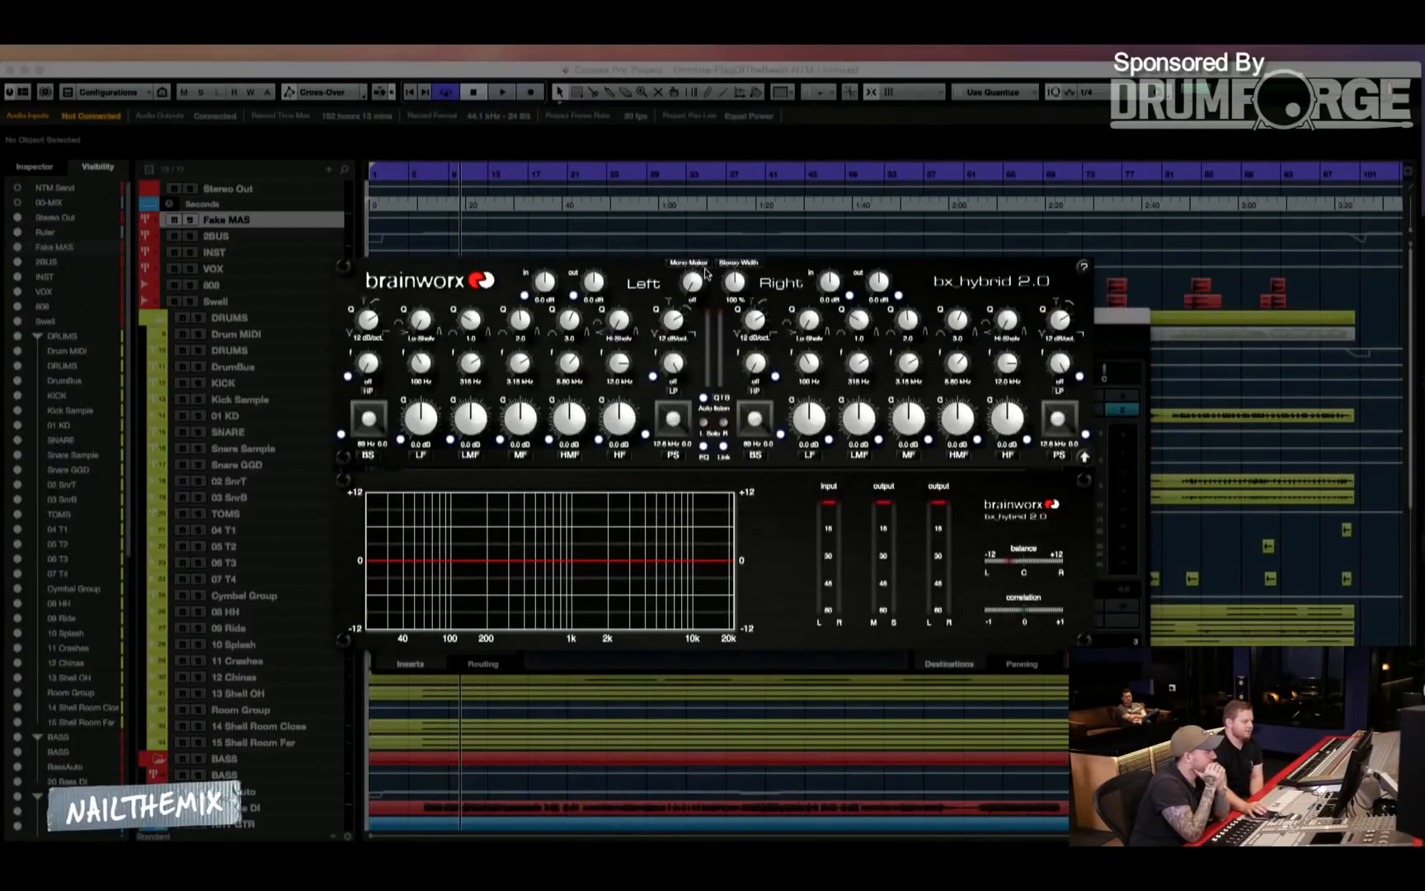
# - Set bx_hybrid 2.0's Mono Maker to 80 Hz and its Stereo Width to 120%
pyautogui.moveTo(692, 289); pyautogui.dragTo(680, 274)
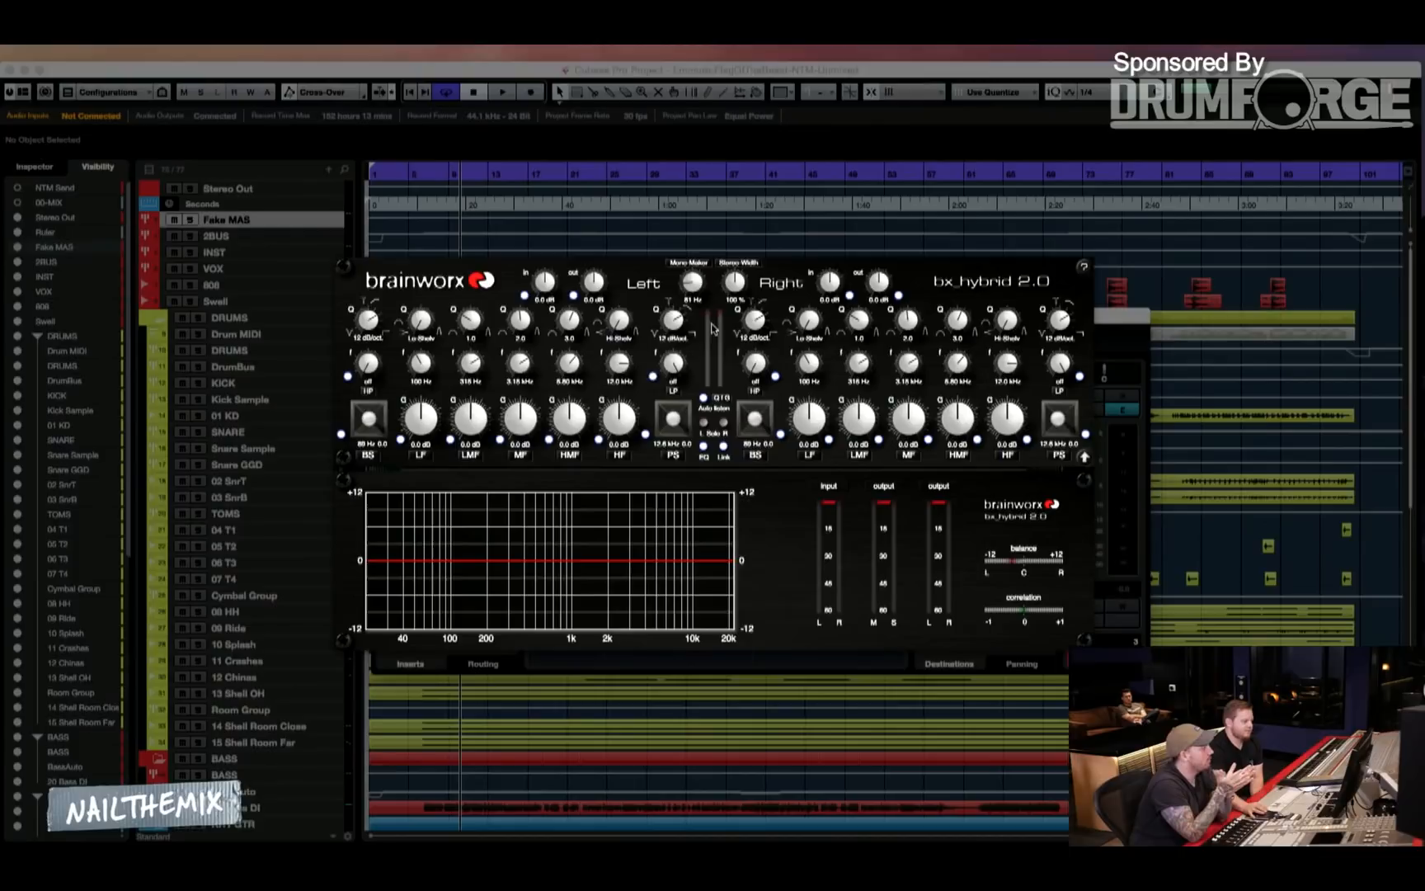
pyautogui.click(693, 301)
pyautogui.press('BackSpace')
pyautogui.press('BackSpace')
pyautogui.write('80')
pyautogui.press('Return')
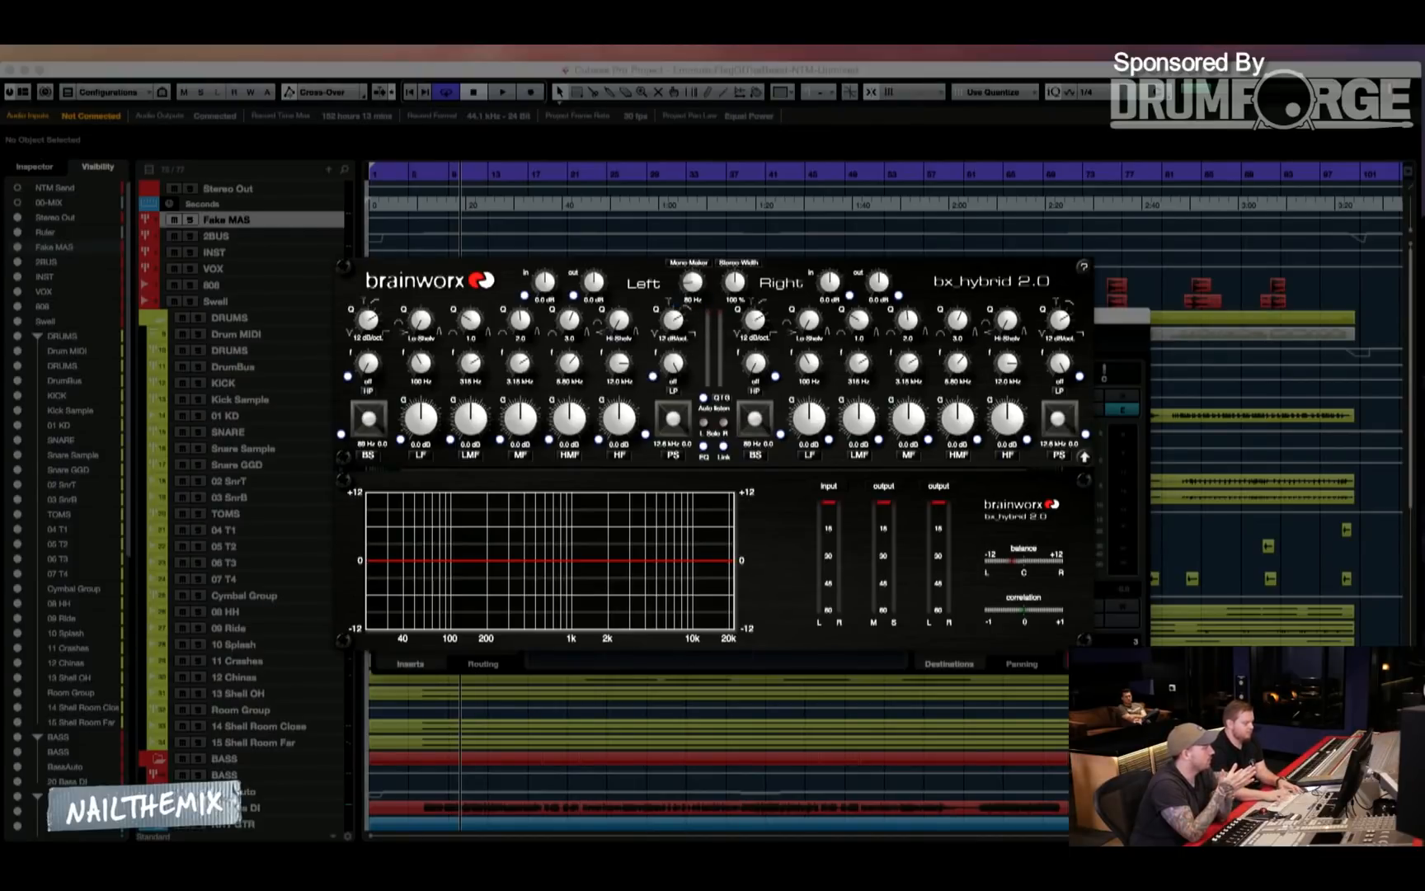
pyautogui.click(735, 301)
pyautogui.write('120')
pyautogui.press('Return')
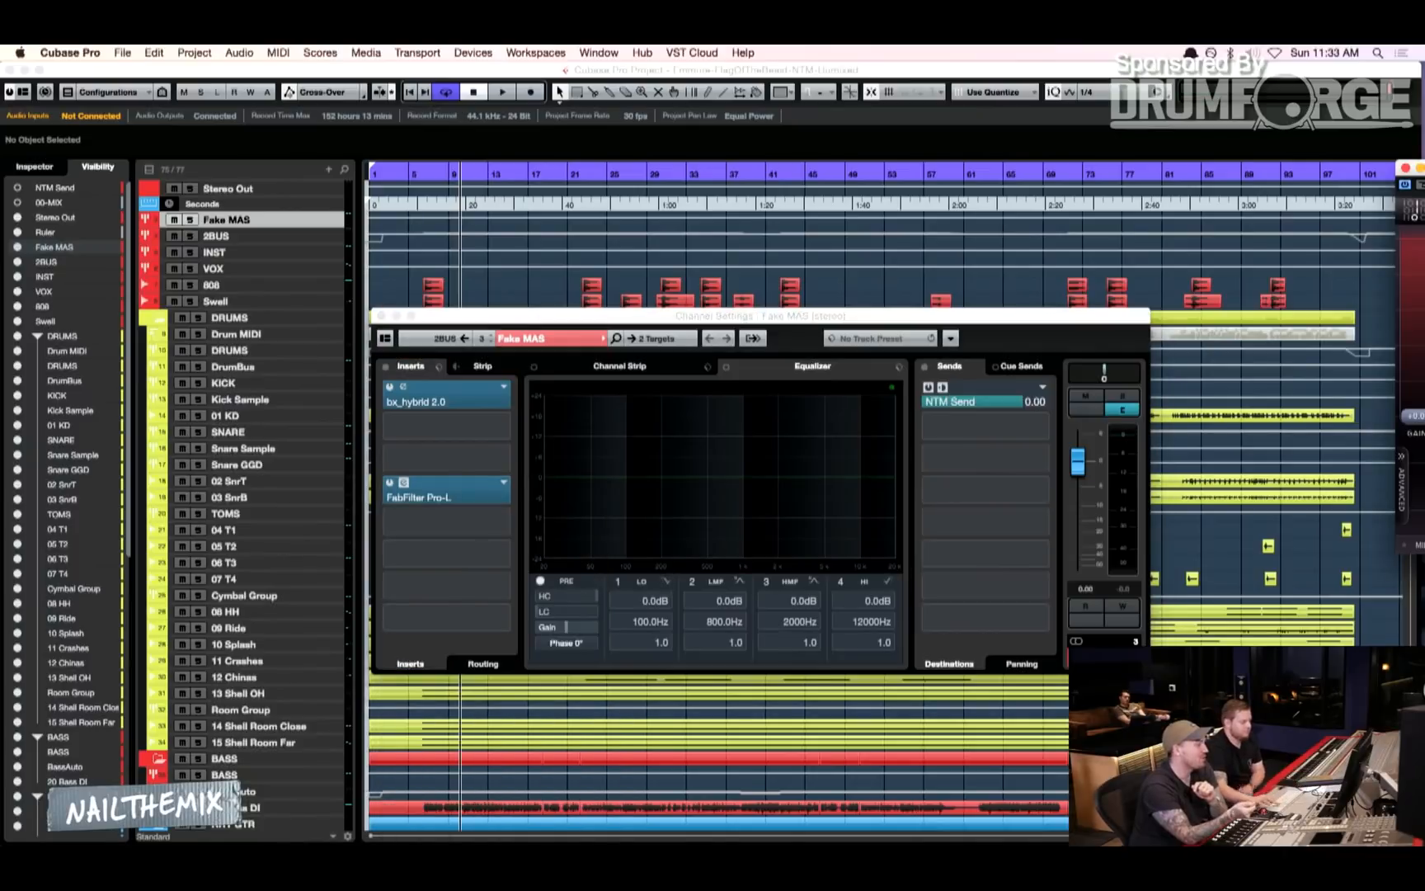
# - Set the gain of the FabFilter Pro-L on Fake MAS to +1 dB and close the plug-in
pyautogui.moveTo(1386, 168); pyautogui.dragTo(432, 263)
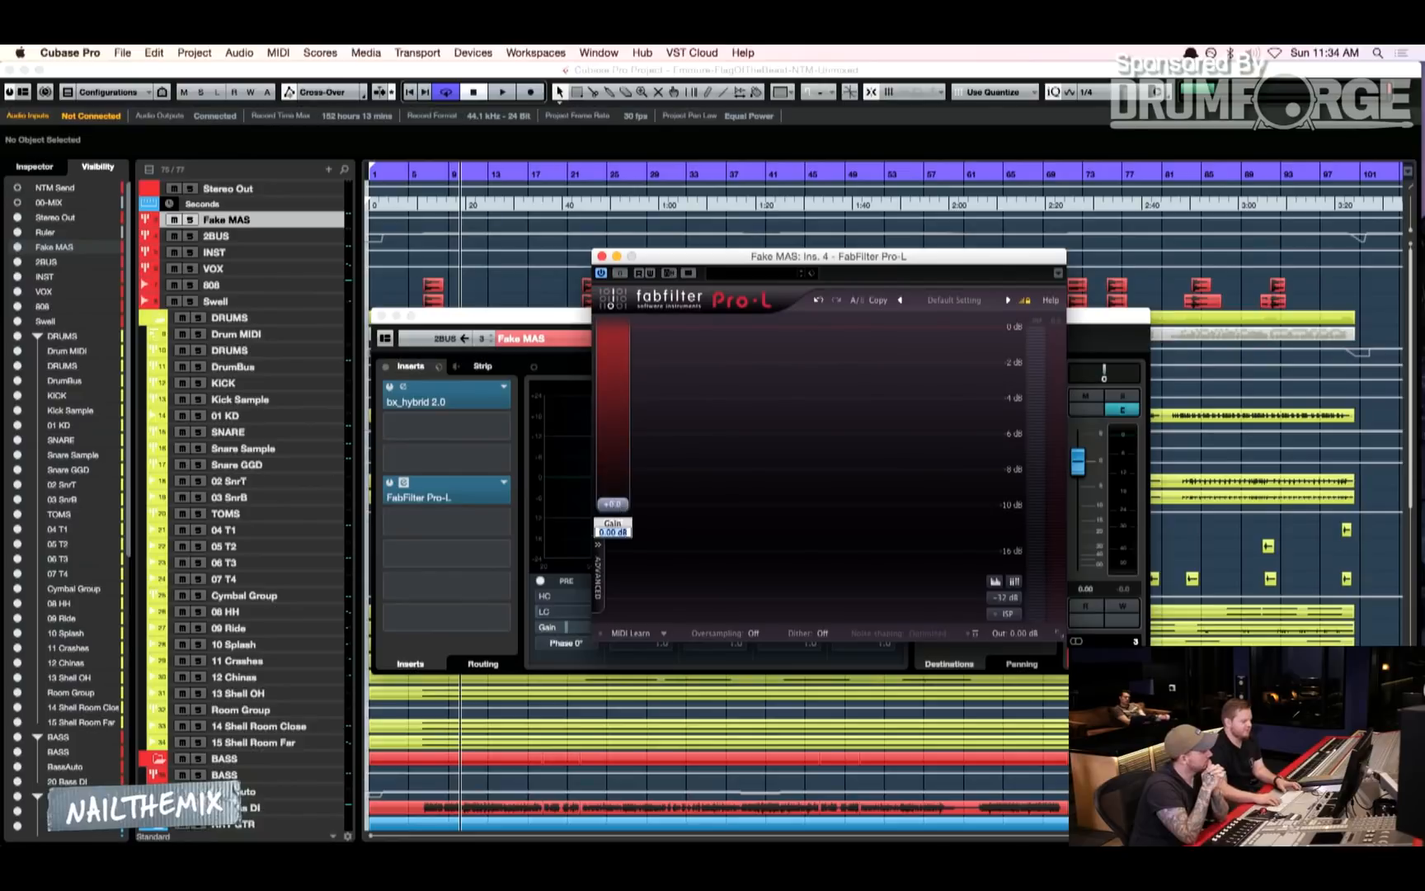
pyautogui.moveTo(613, 503); pyautogui.dragTo(613, 499)
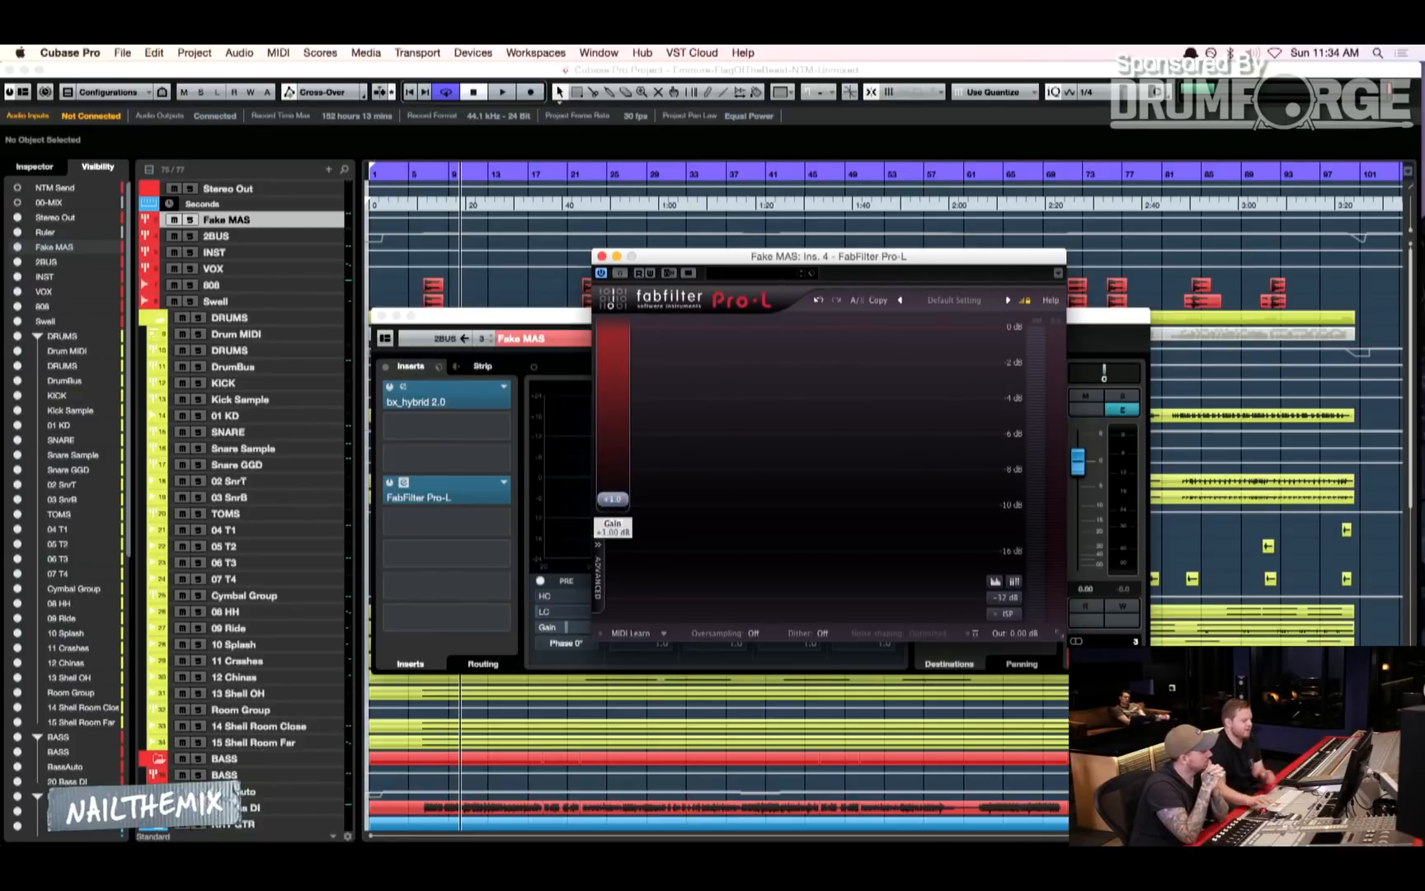
pyautogui.click(601, 257)
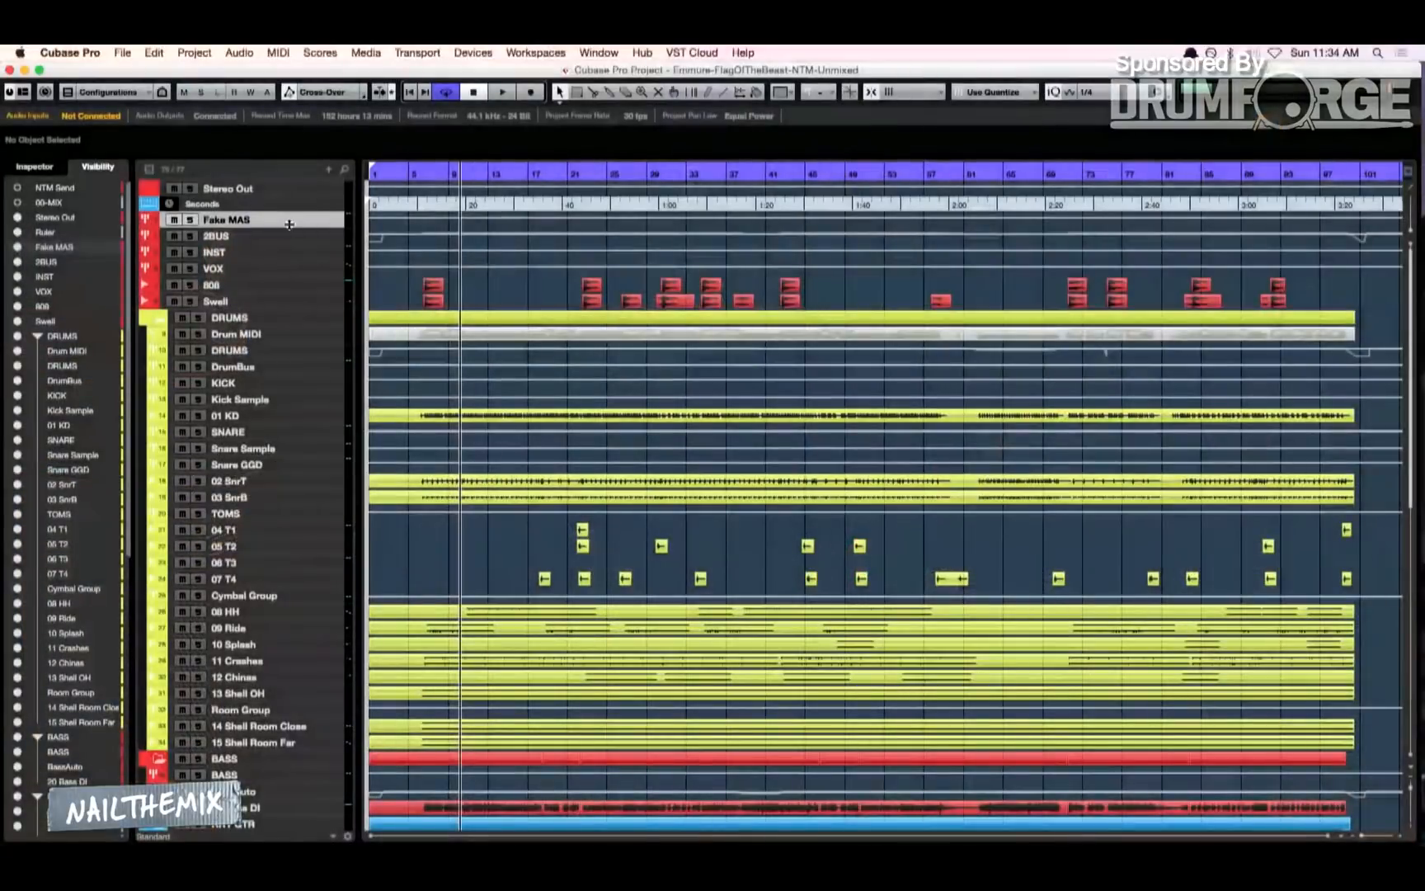
# - Load UAD Precision Multiband in the first insert slot of the 2BUS channel and close its window
pyautogui.click(282, 236)
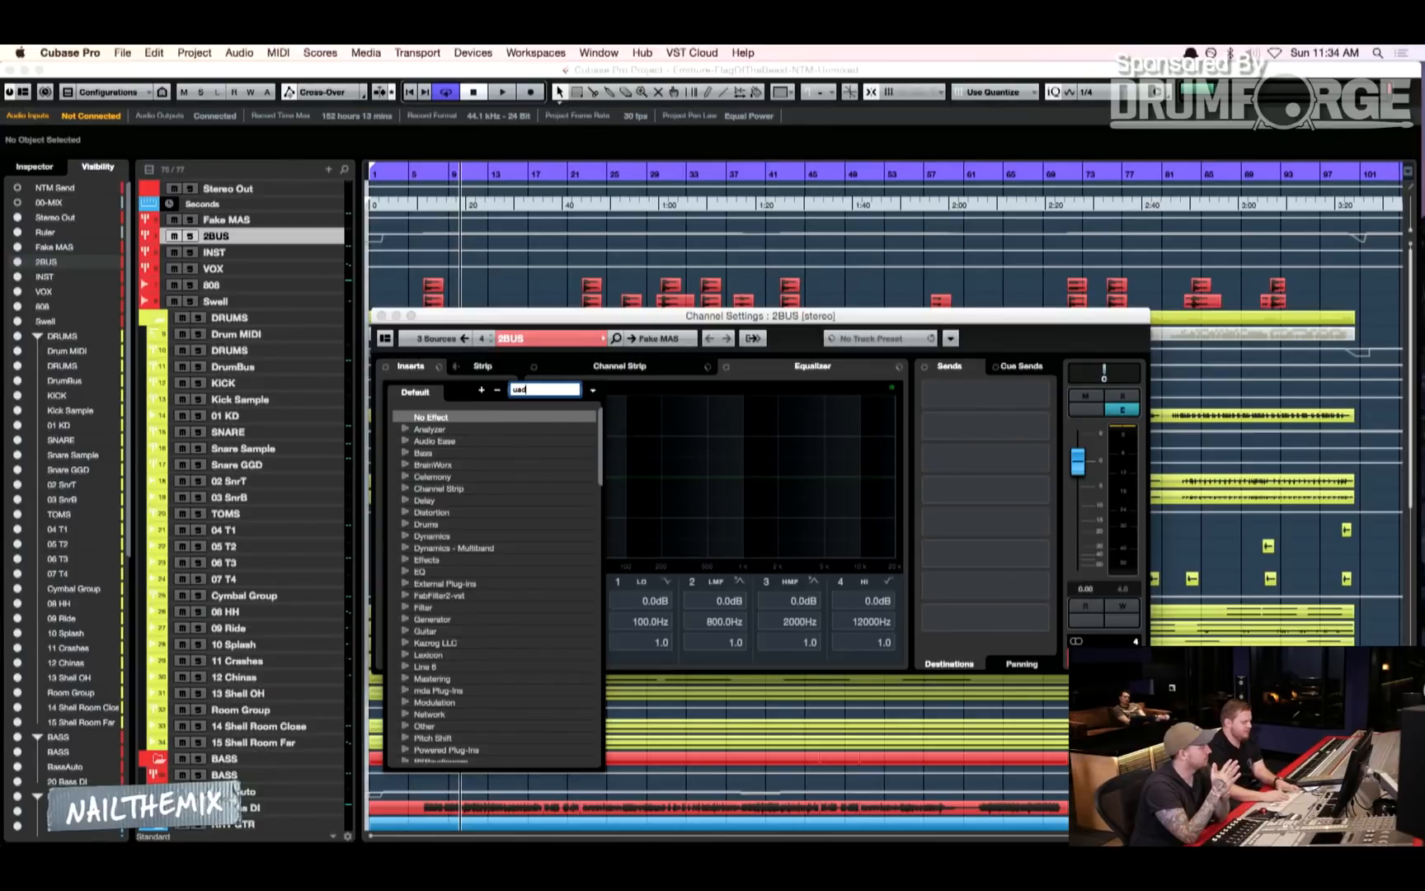
pyautogui.write('ul')
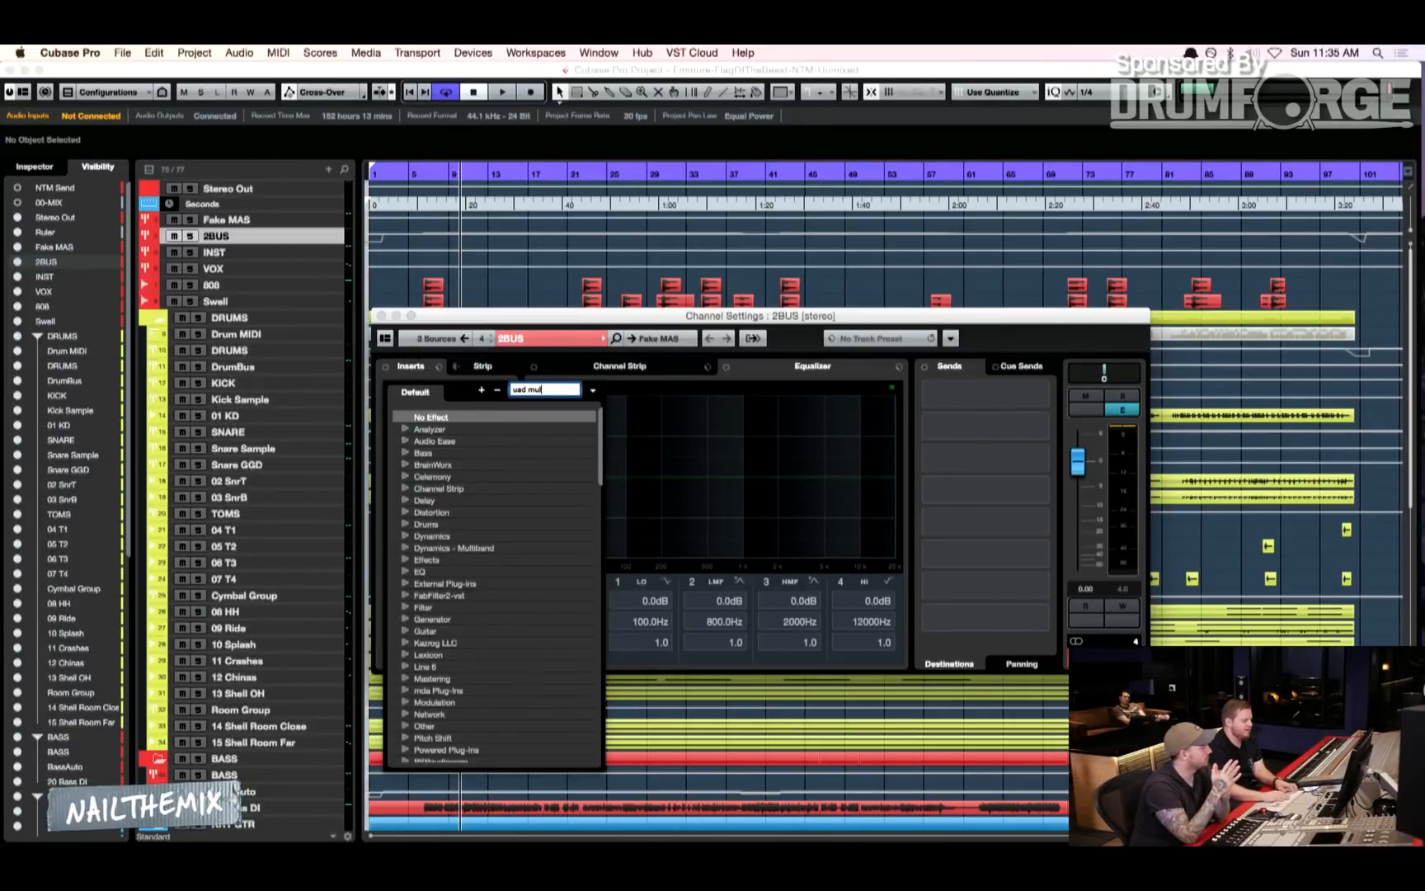
pyautogui.press('super+a')
pyautogui.press('BackSpace')
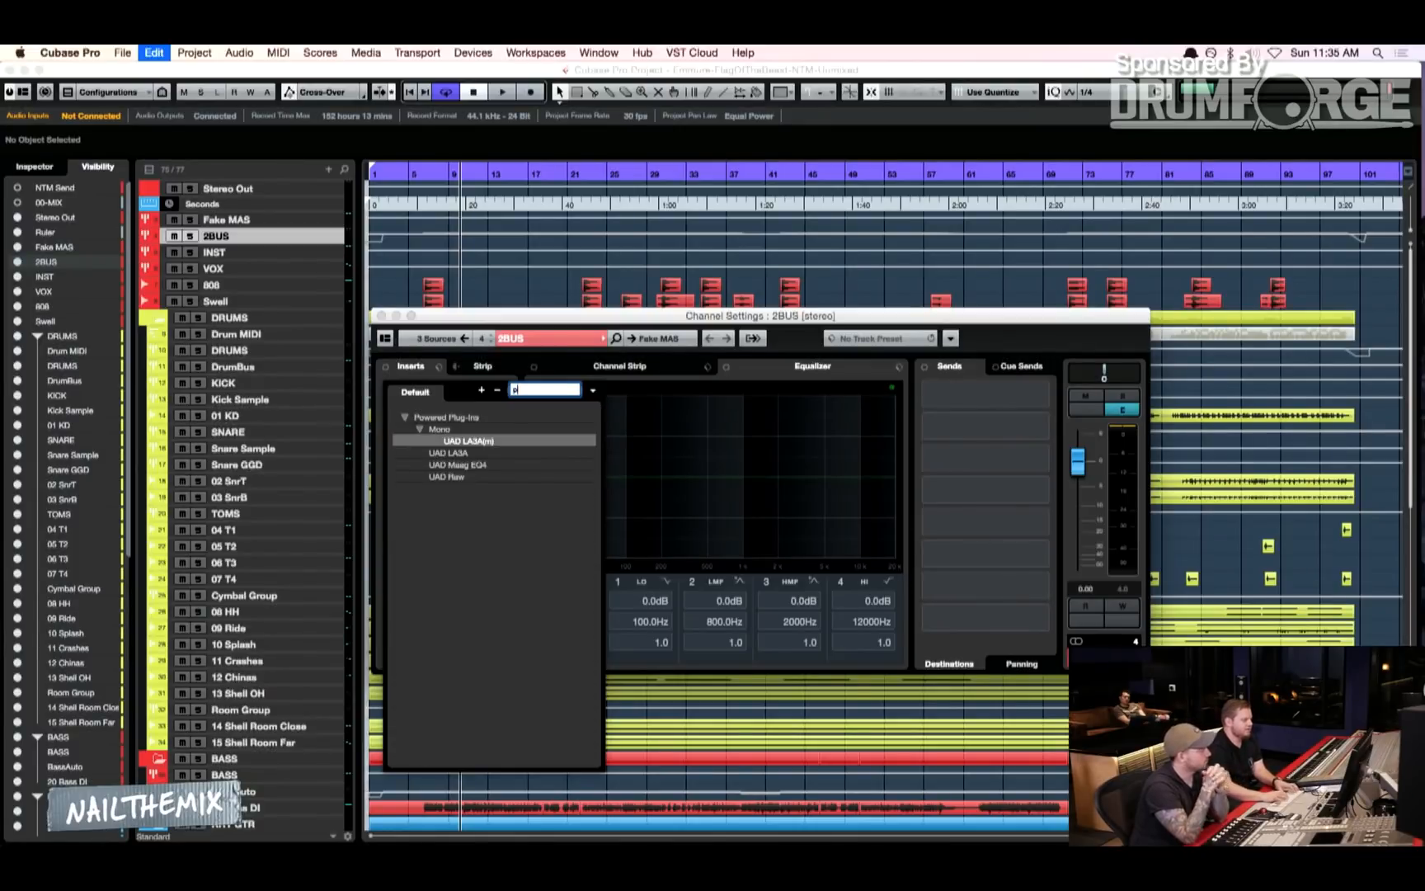
pyautogui.write('uad')
pyautogui.press('super+a')
pyautogui.write('precision')
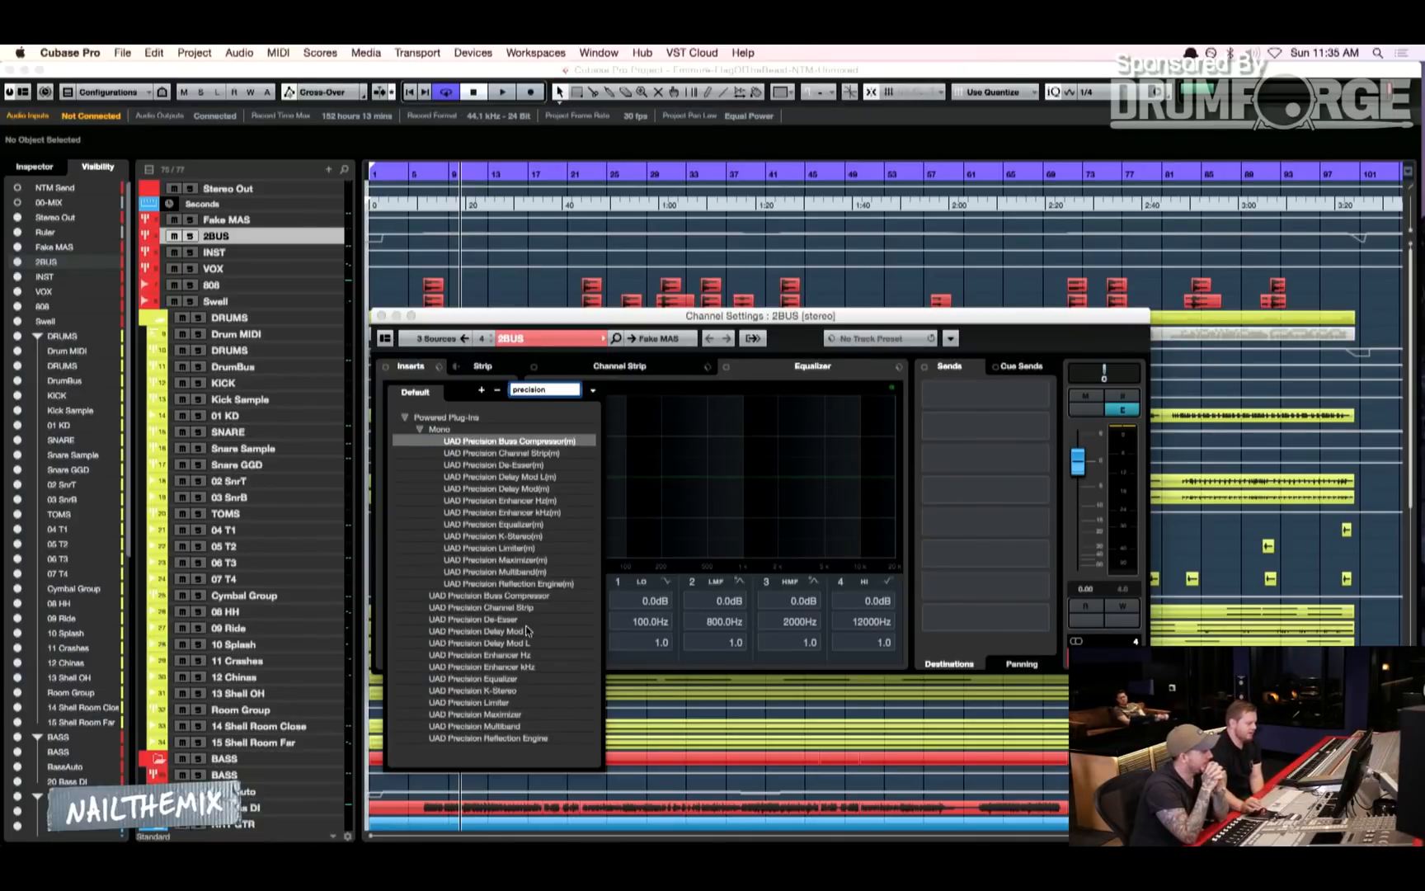
pyautogui.click(474, 725)
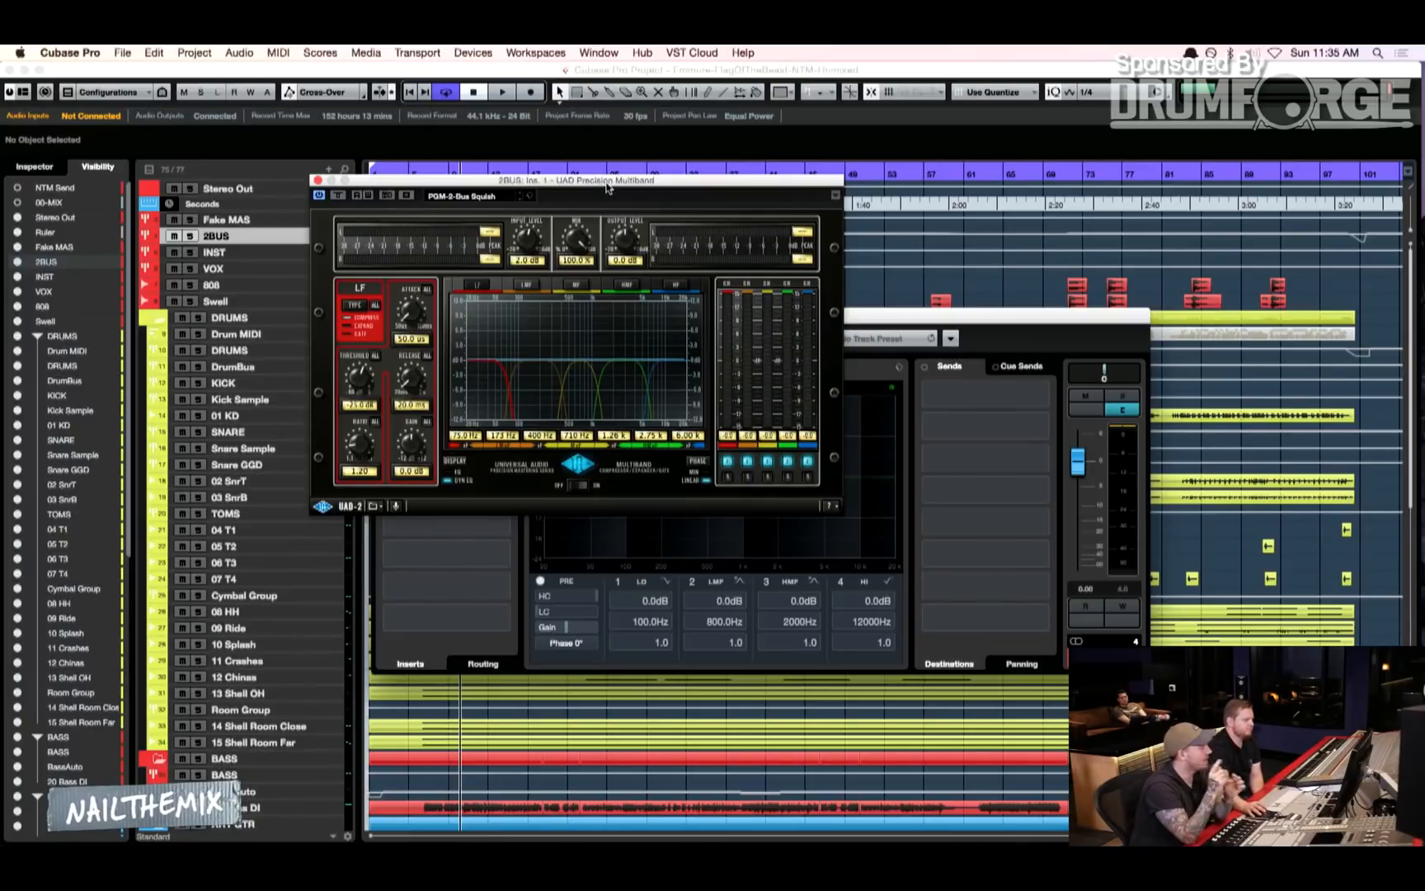
pyautogui.moveTo(608, 189); pyautogui.dragTo(878, 263)
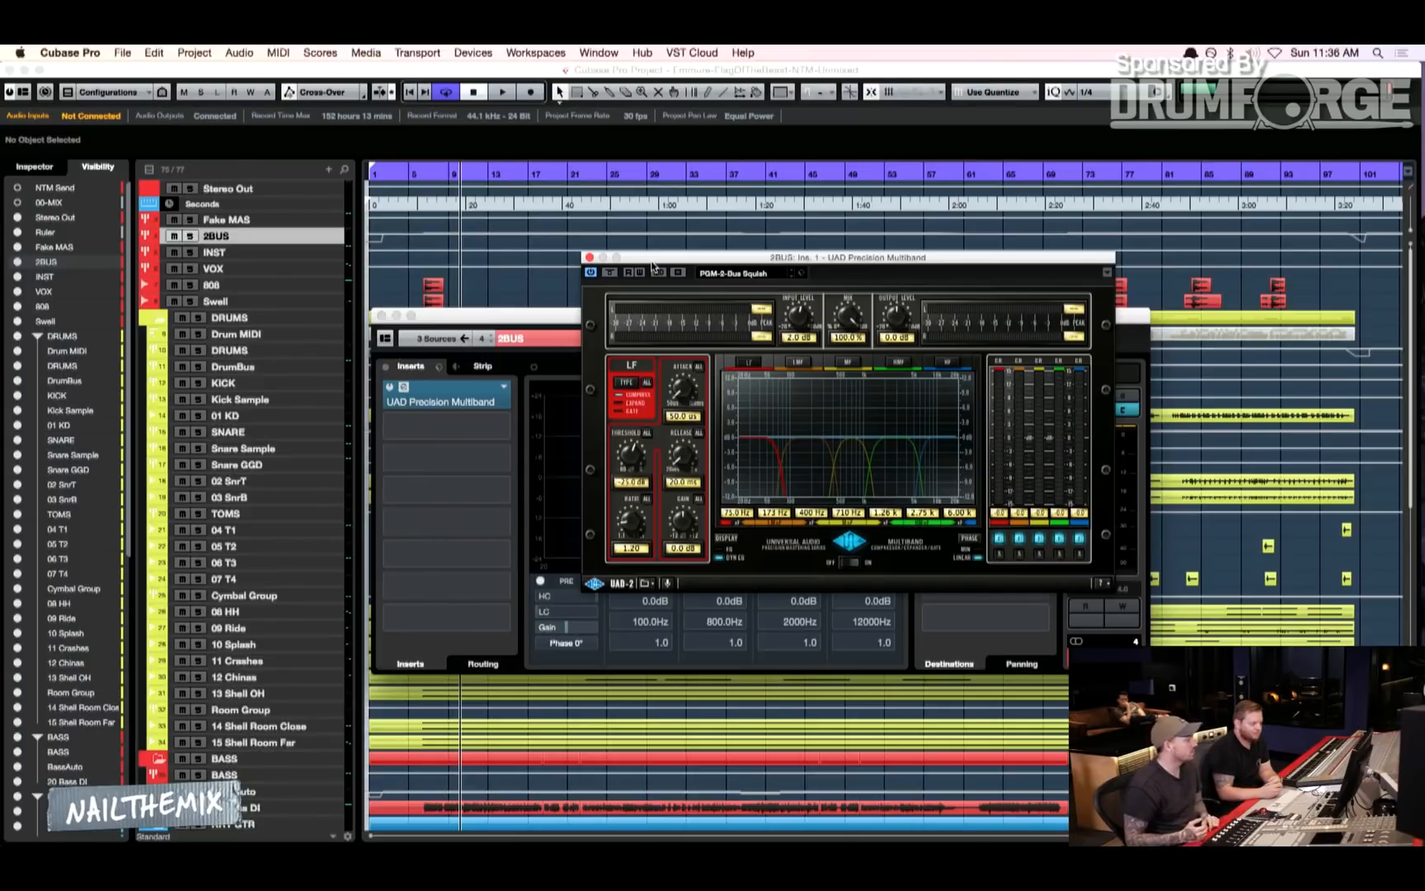
pyautogui.click(588, 257)
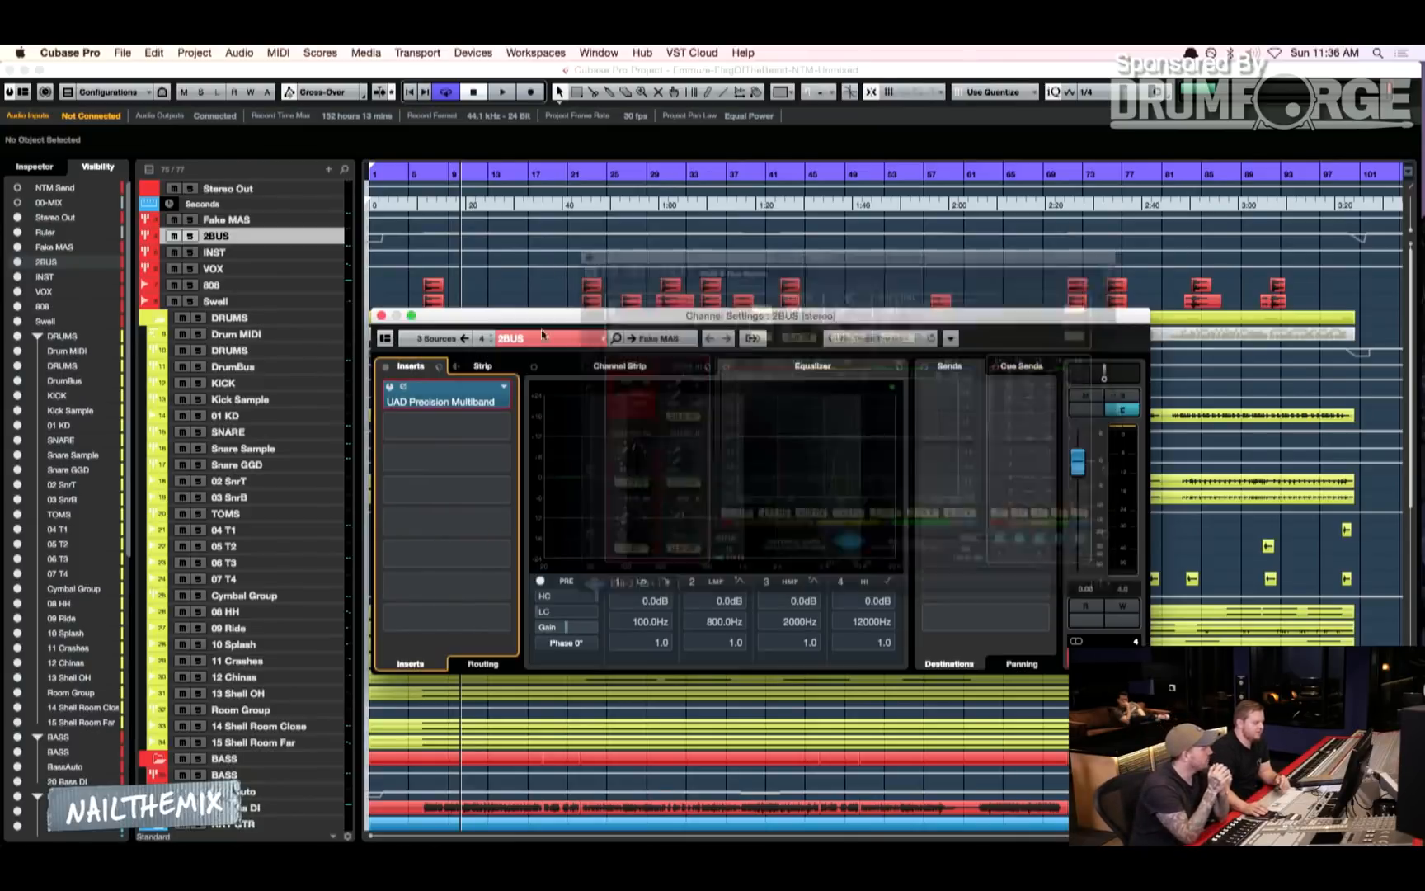
# - Load VBC Rack in the second insert slot of 2BUS, review its compressors and close the plug-in
pyautogui.click(475, 428)
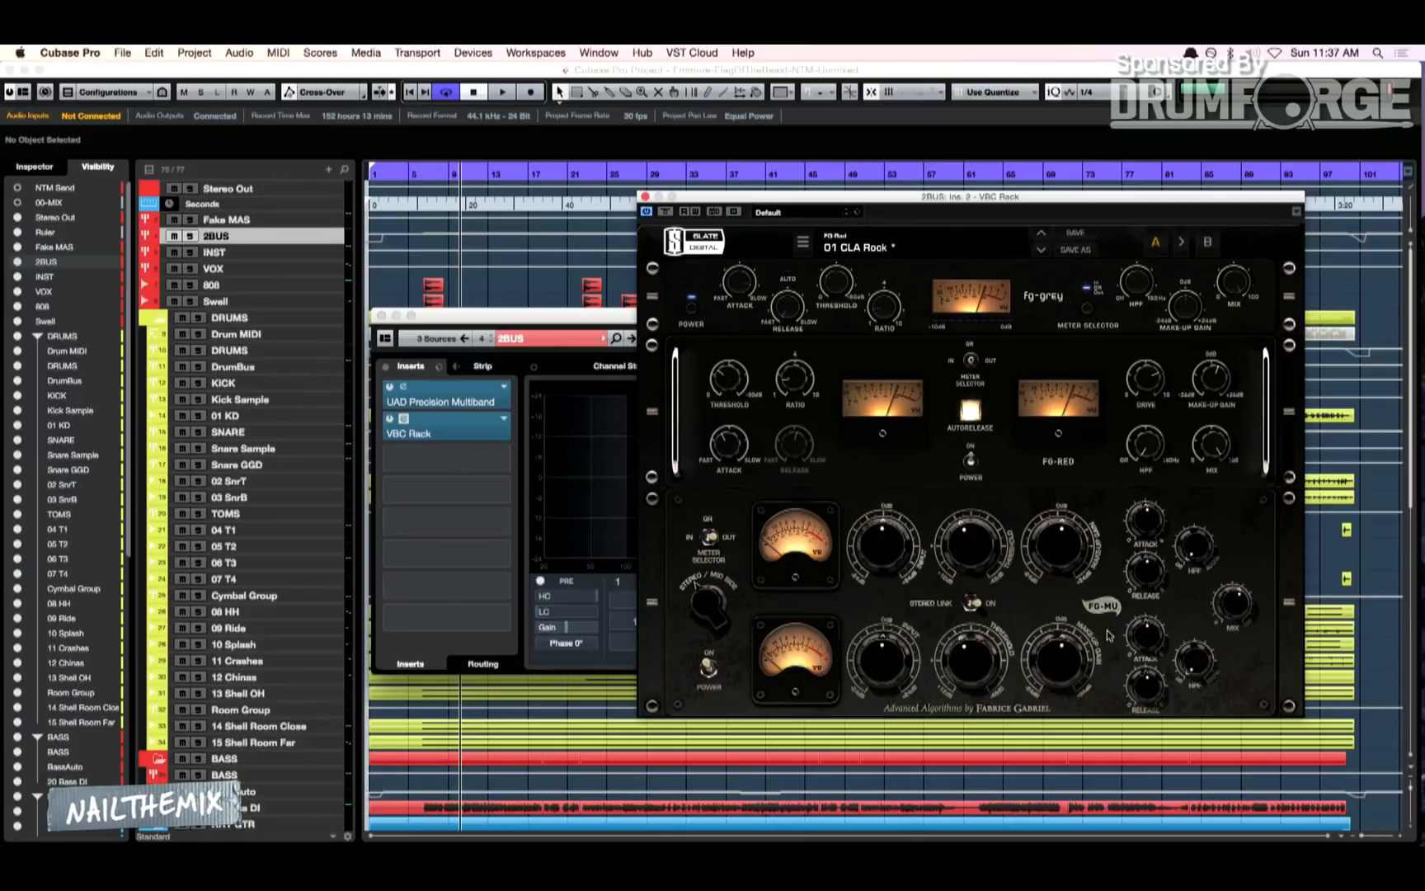
pyautogui.moveTo(1038, 631)
pyautogui.click(646, 197)
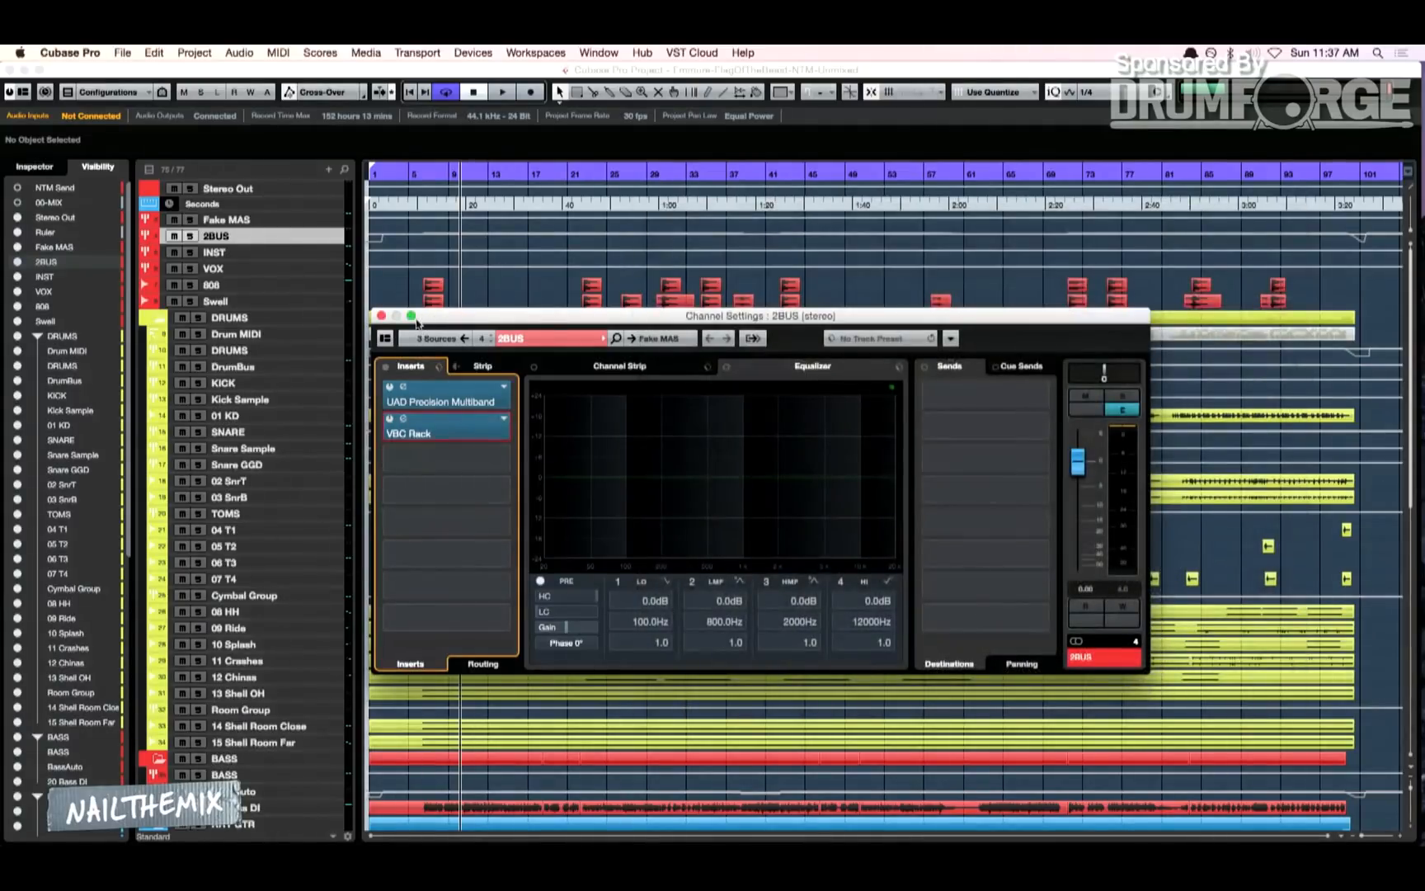
# - Load PuigTec EQP1A Stereo in the third insert slot of 2BUS and set its high-frequency boost to about 2
pyautogui.click(437, 462)
pyautogui.write('puig')
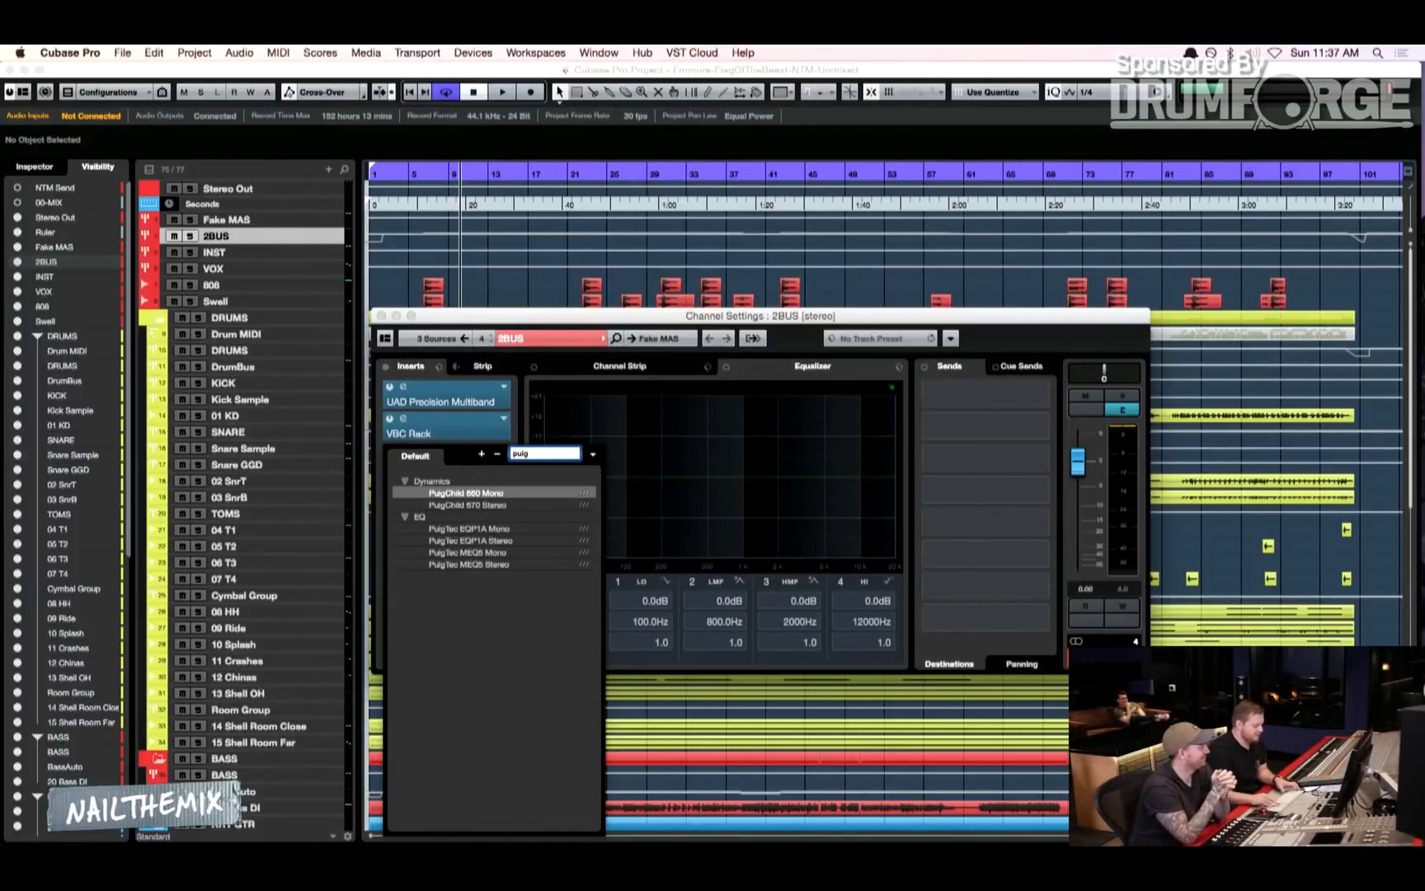
pyautogui.click(468, 540)
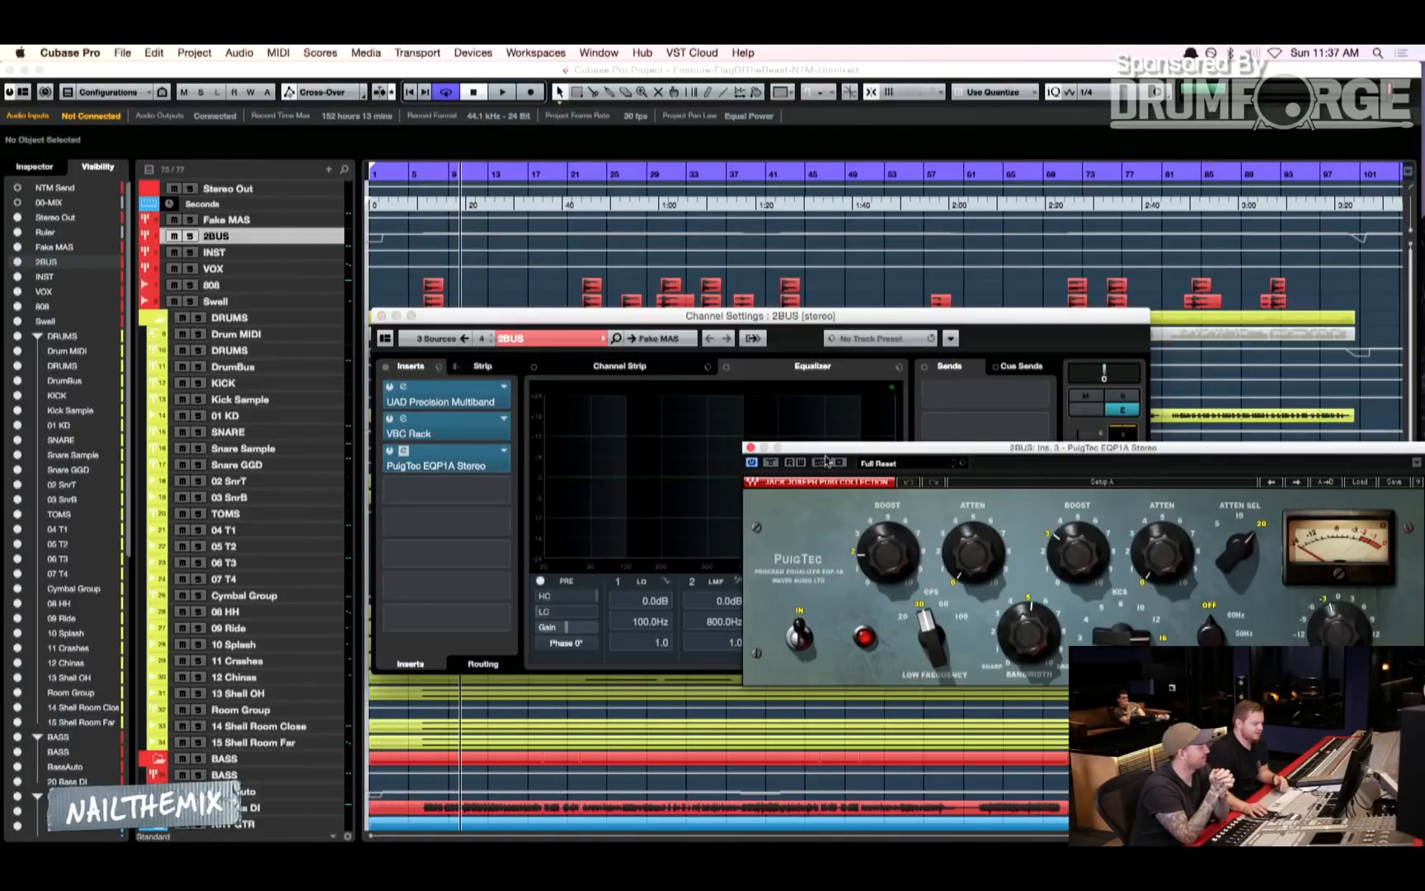
pyautogui.moveTo(827, 452); pyautogui.dragTo(522, 341)
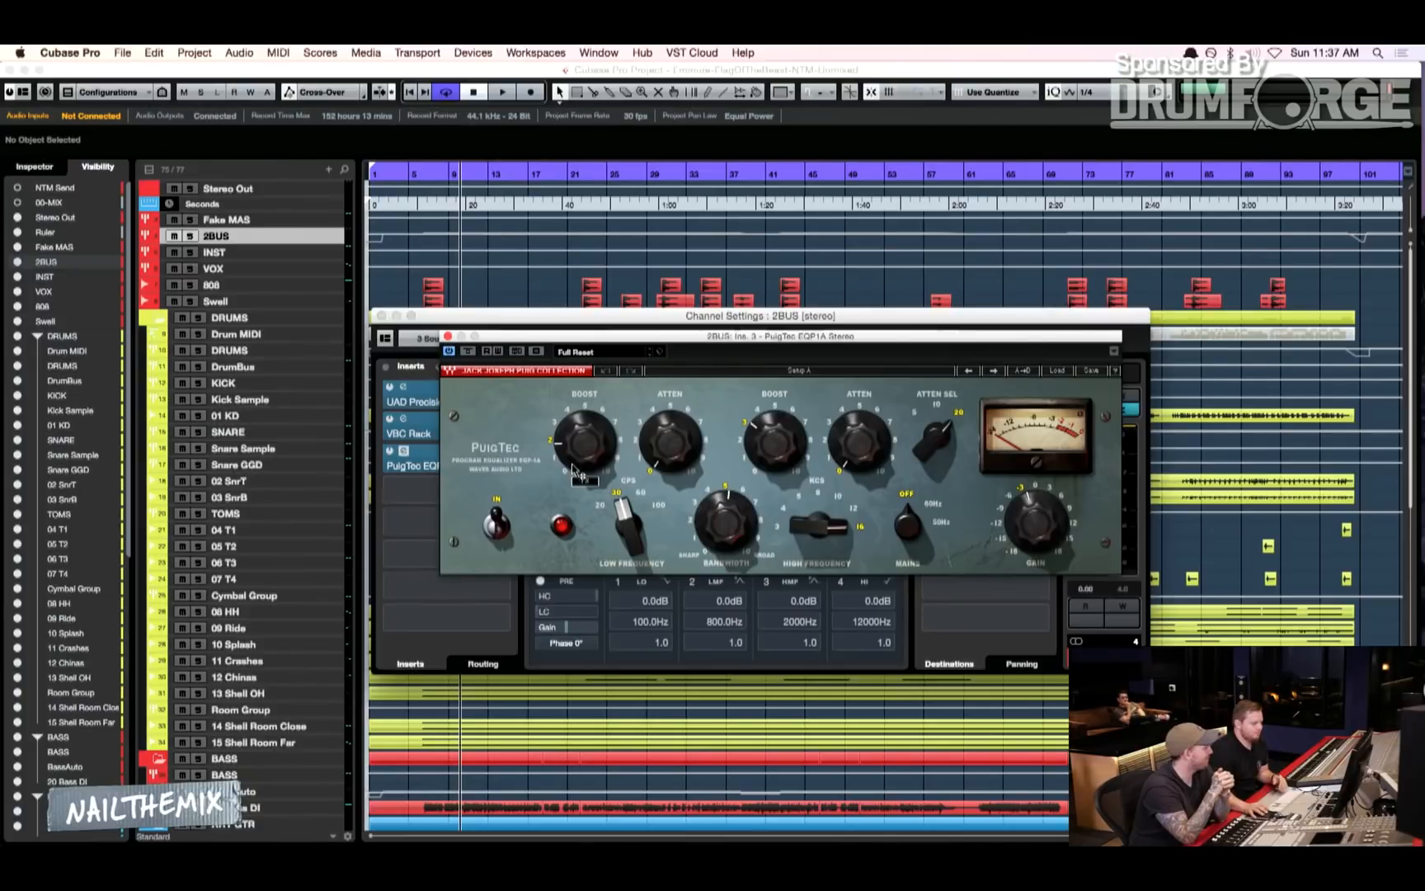
pyautogui.moveTo(752, 449); pyautogui.dragTo(752, 441)
# - Examine the PuigTec EQP1A's preset options, including Save as Default Preset, without choosing any
pyautogui.click(658, 355)
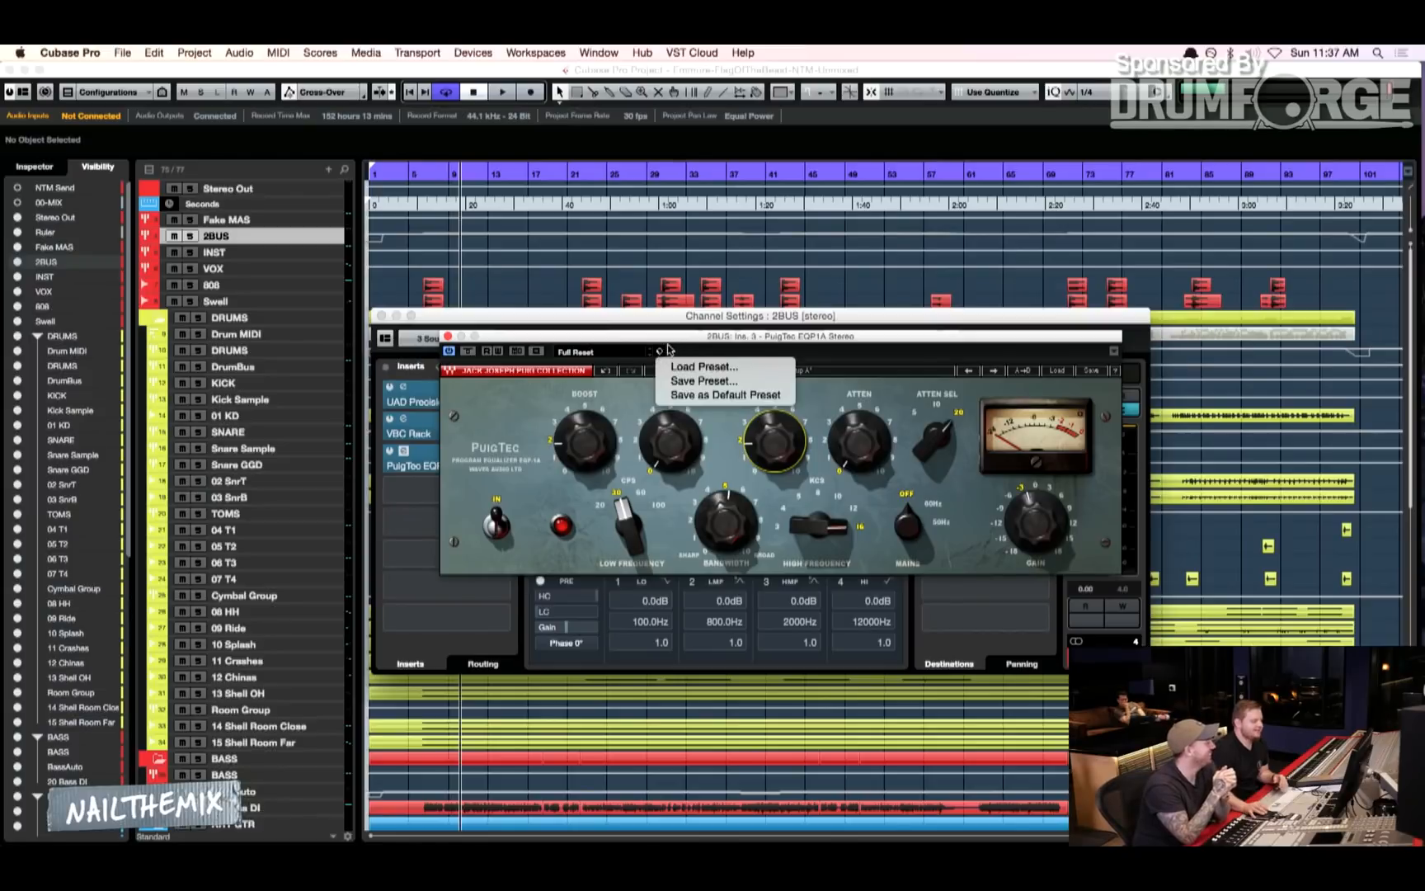
pyautogui.click(667, 346)
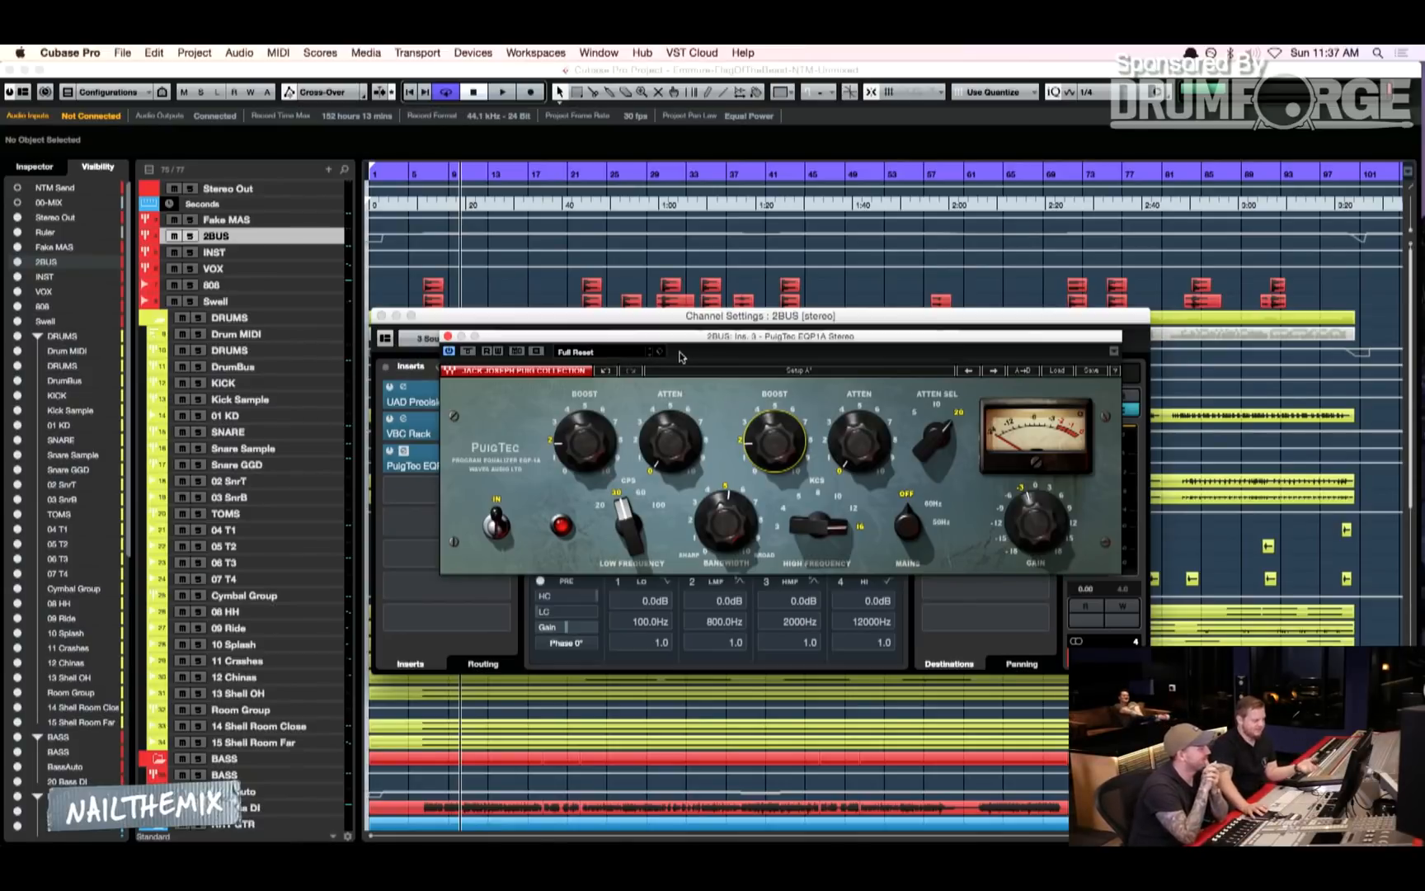
pyautogui.click(659, 352)
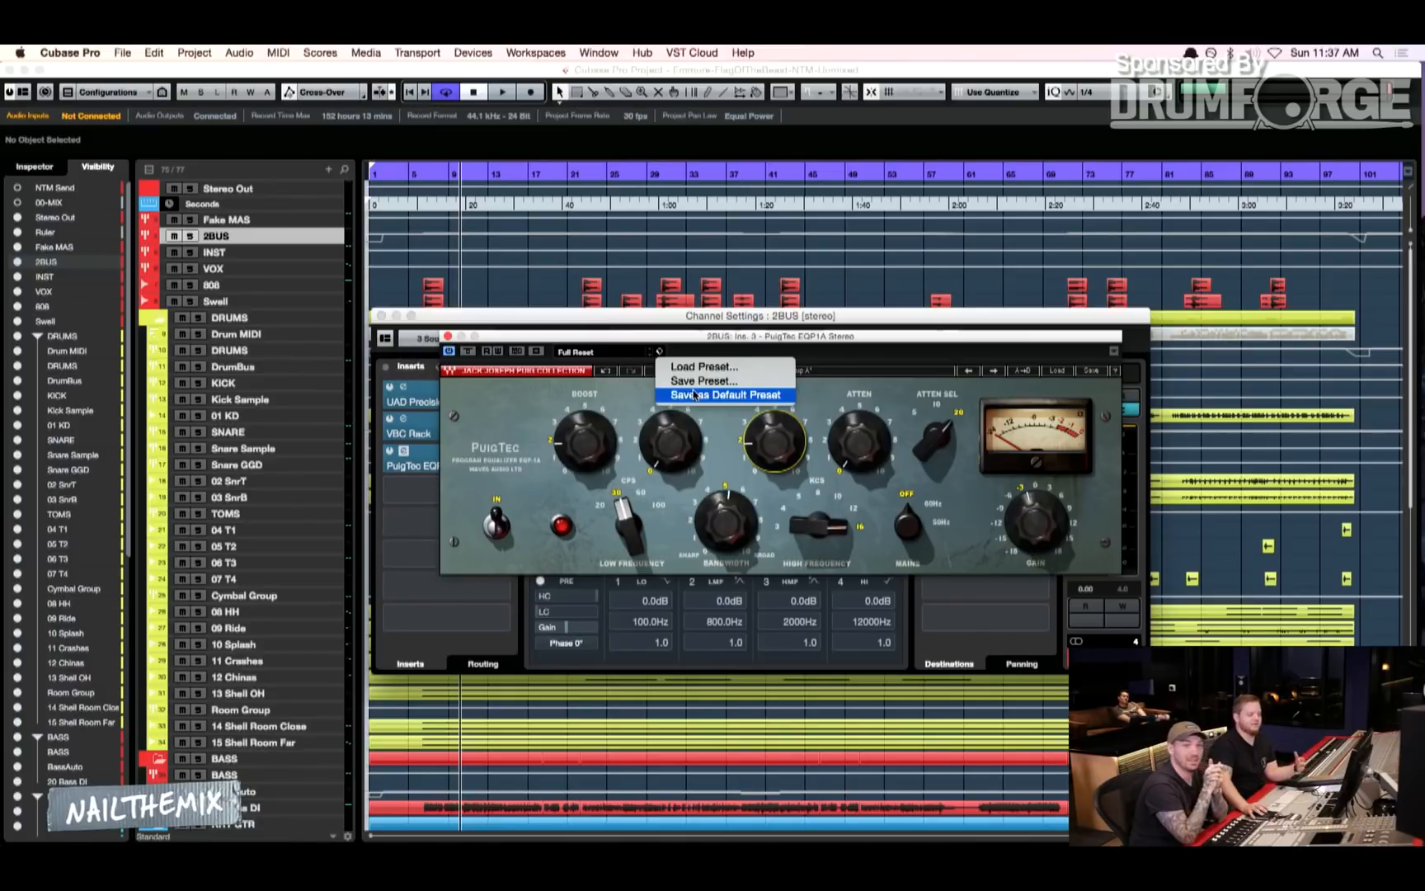
pyautogui.click(707, 350)
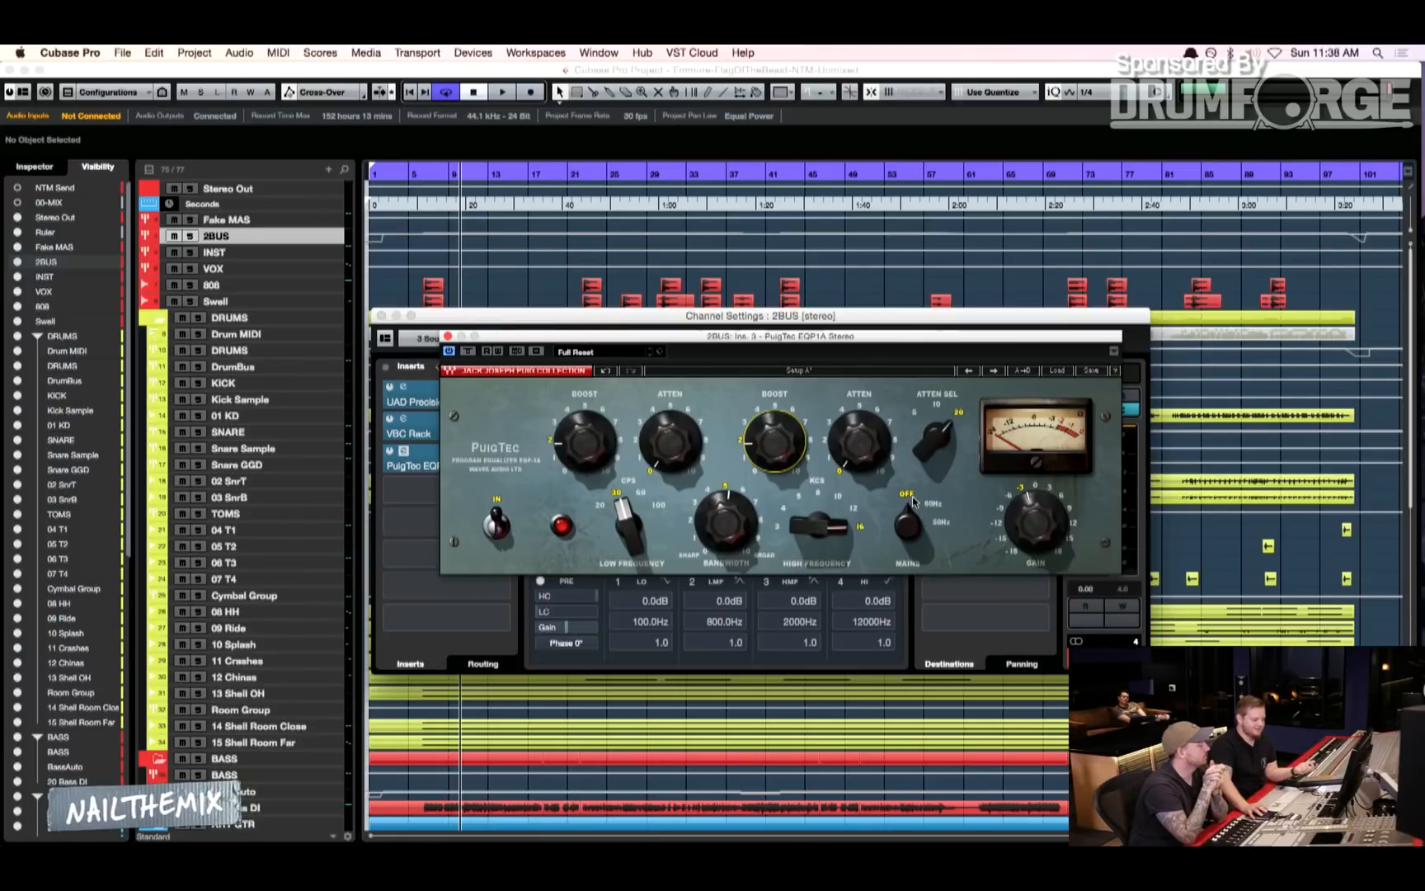
# - Set the PuigTec EQP1A's output gain to 0
pyautogui.click(1037, 521)
pyautogui.moveTo(1037, 522); pyautogui.dragTo(1038, 527)
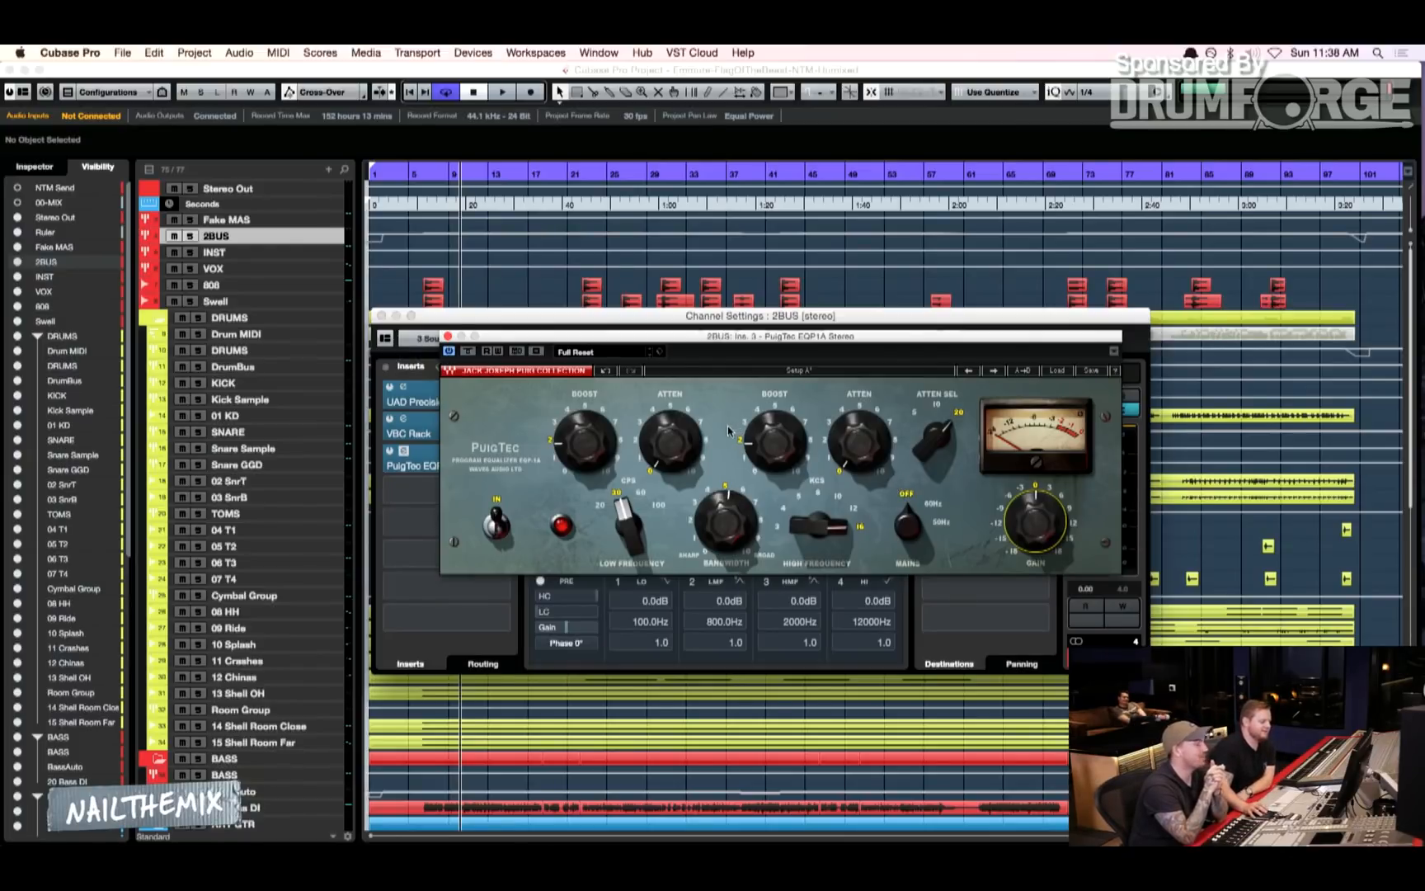
# - Set the PuigTec EQP1A's low-frequency boost to about 3 and its low-frequency attenuation to about 1
pyautogui.click(582, 449)
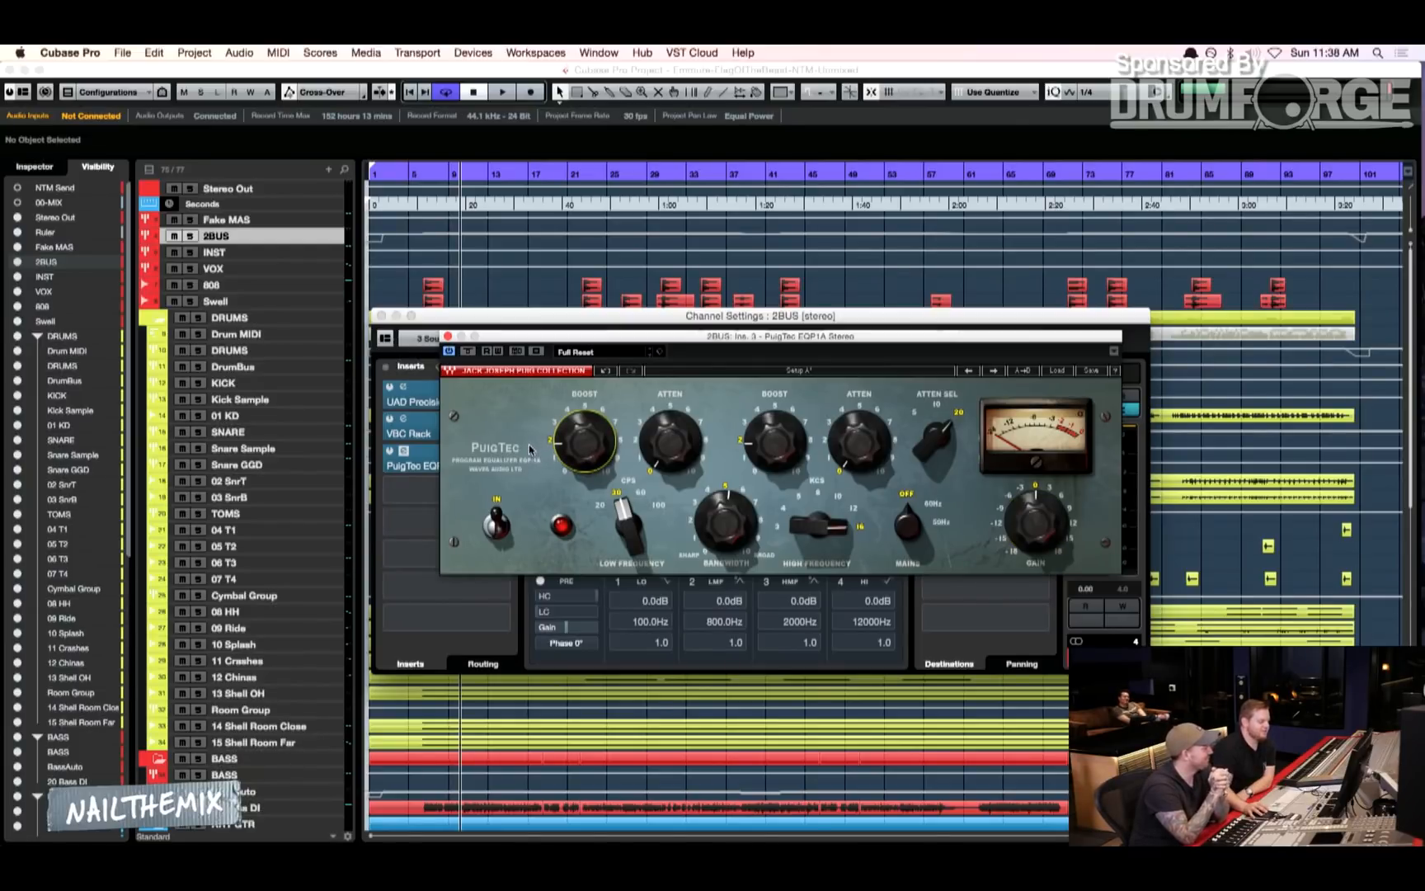
pyautogui.moveTo(567, 455)
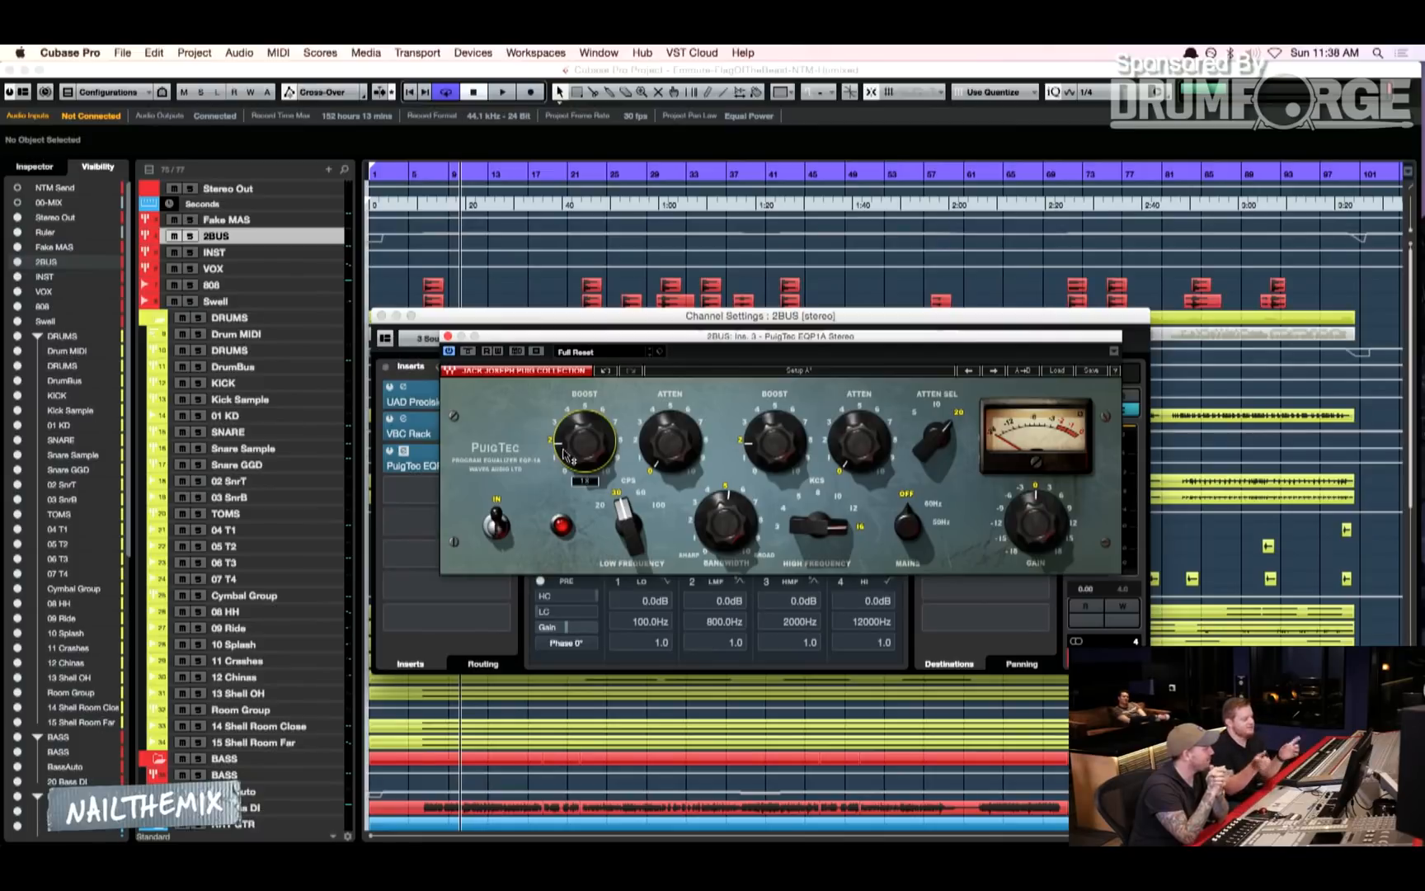
pyautogui.moveTo(567, 454); pyautogui.dragTo(566, 442)
pyautogui.moveTo(668, 467); pyautogui.dragTo(657, 456)
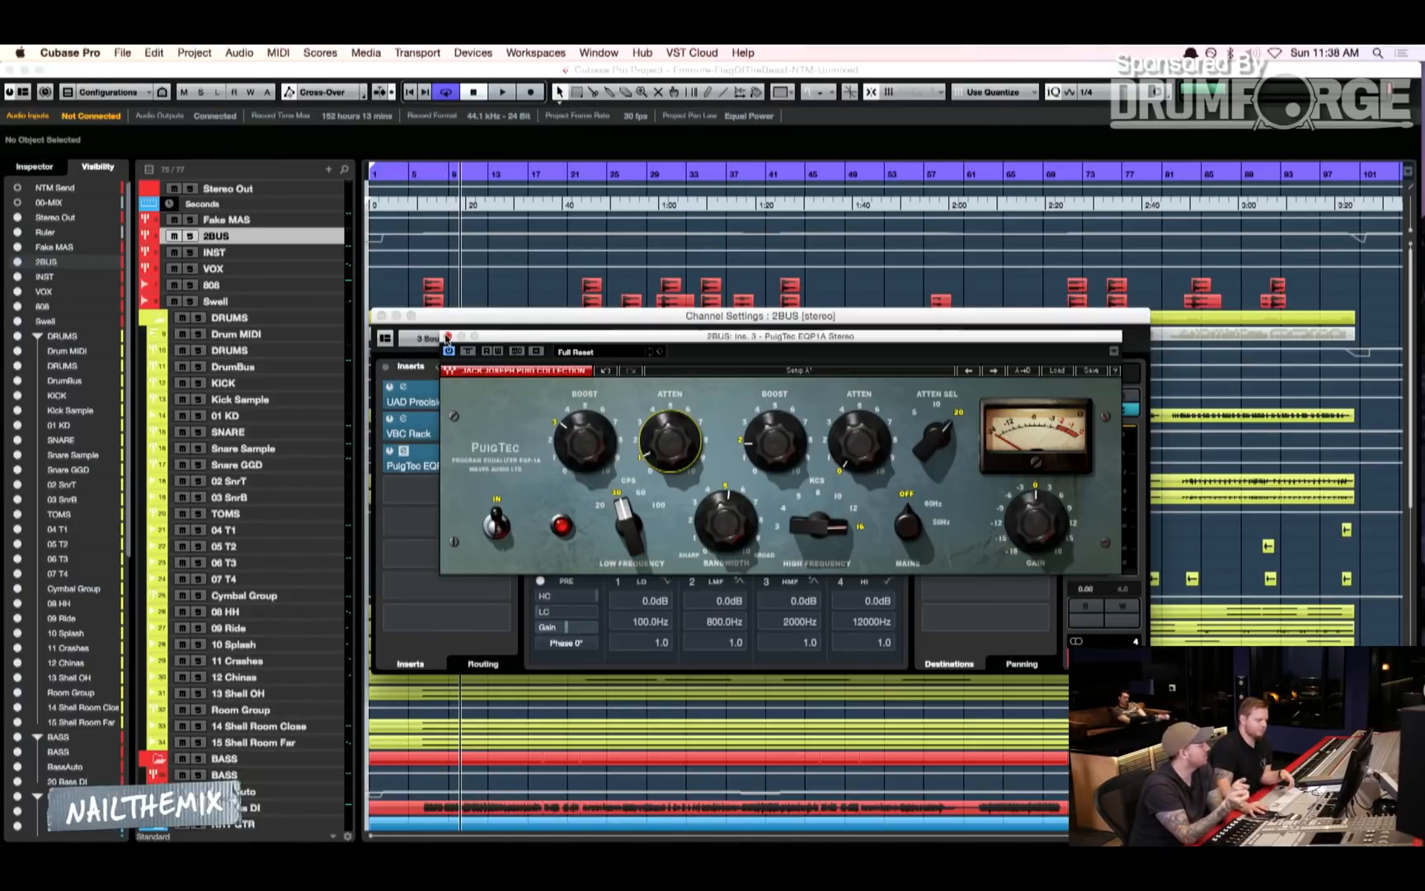
# - Close the PuigTec EQP1A and load Virtual Tape Machines in the fourth insert slot of 2BUS
pyautogui.click(446, 337)
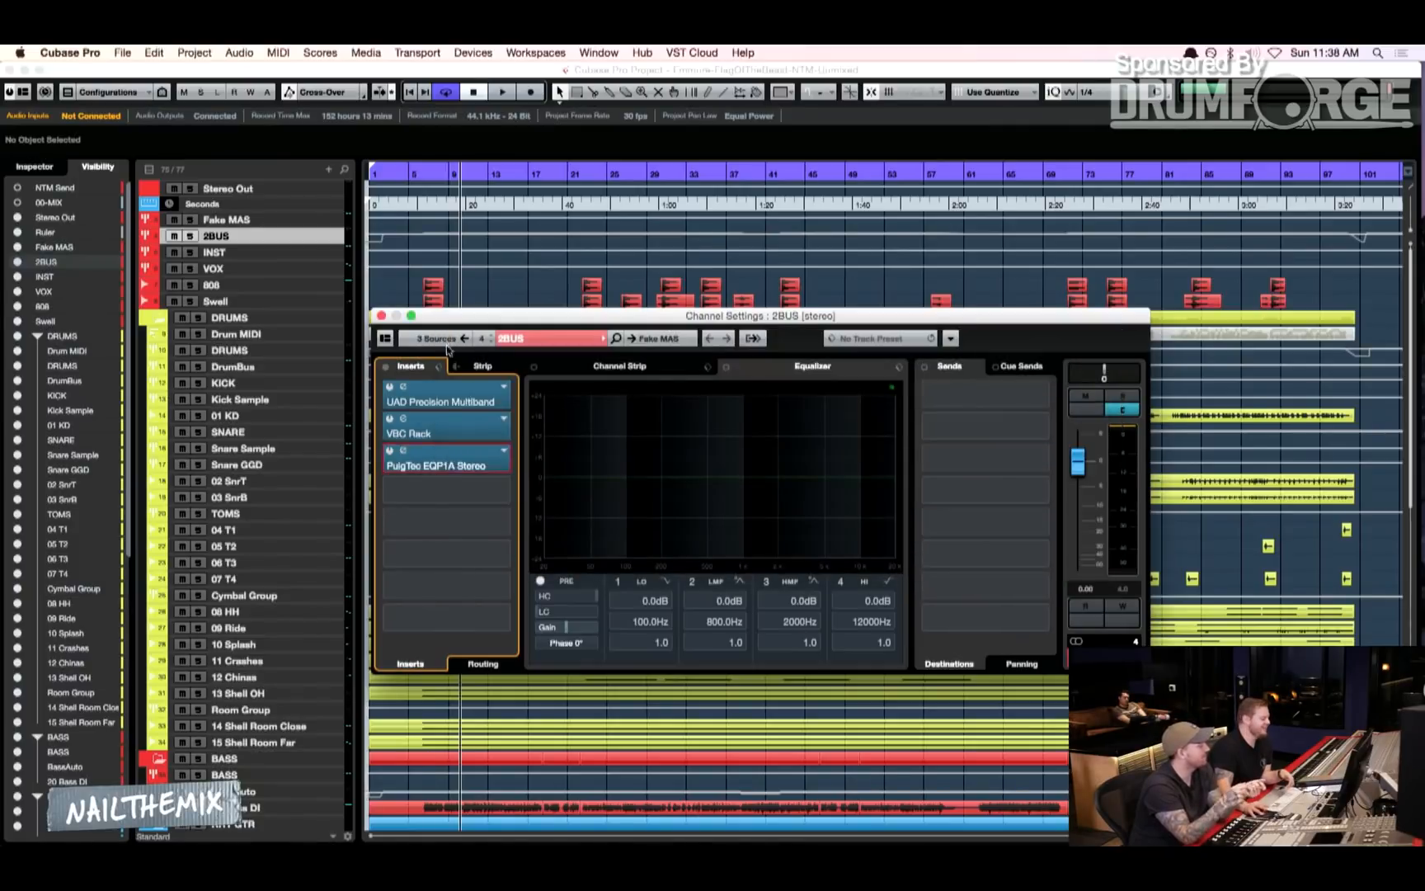
pyautogui.click(441, 490)
pyautogui.write('virtual')
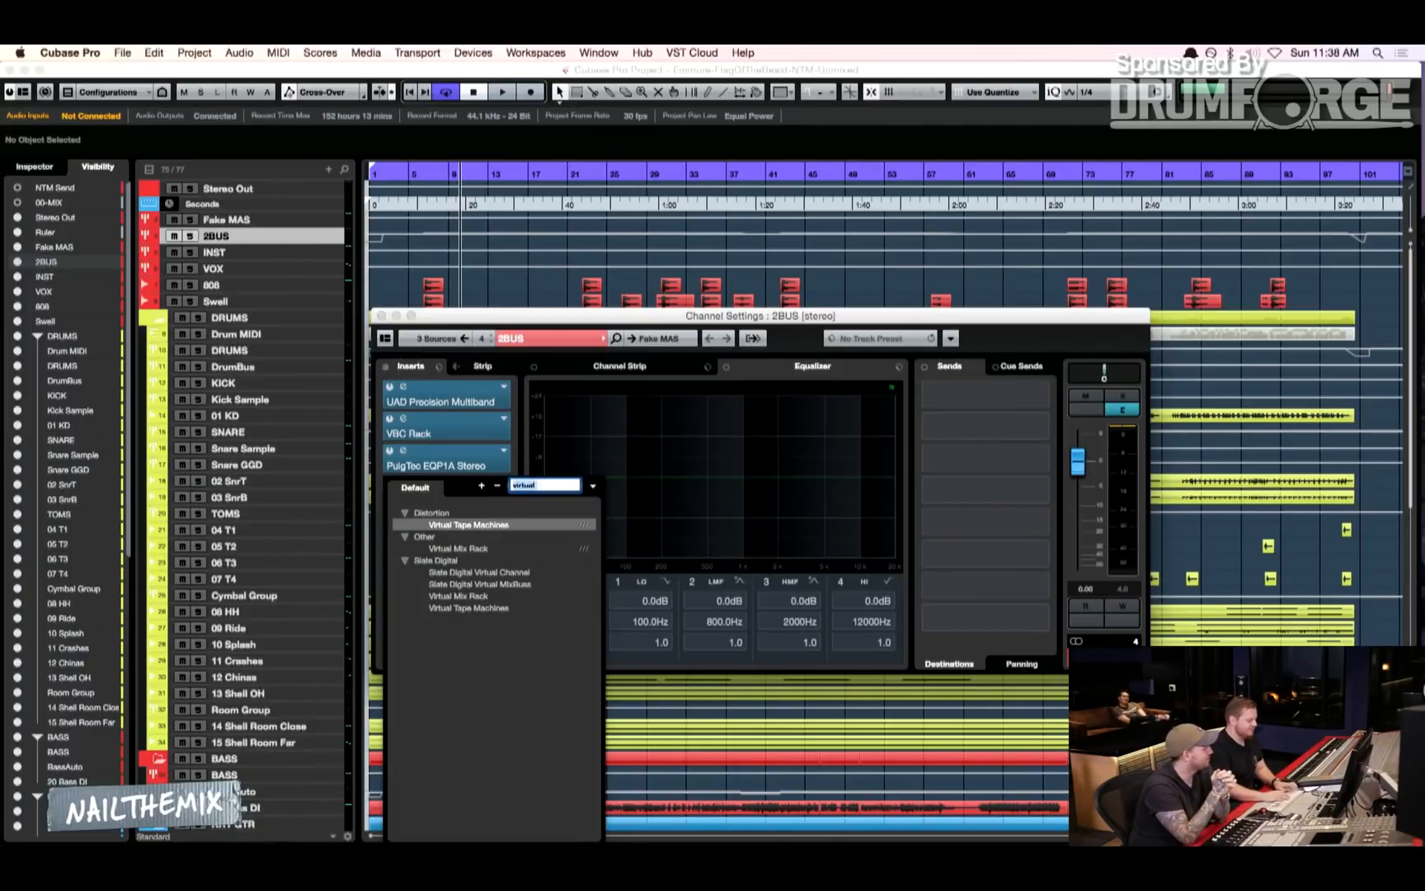
pyautogui.press('Return')
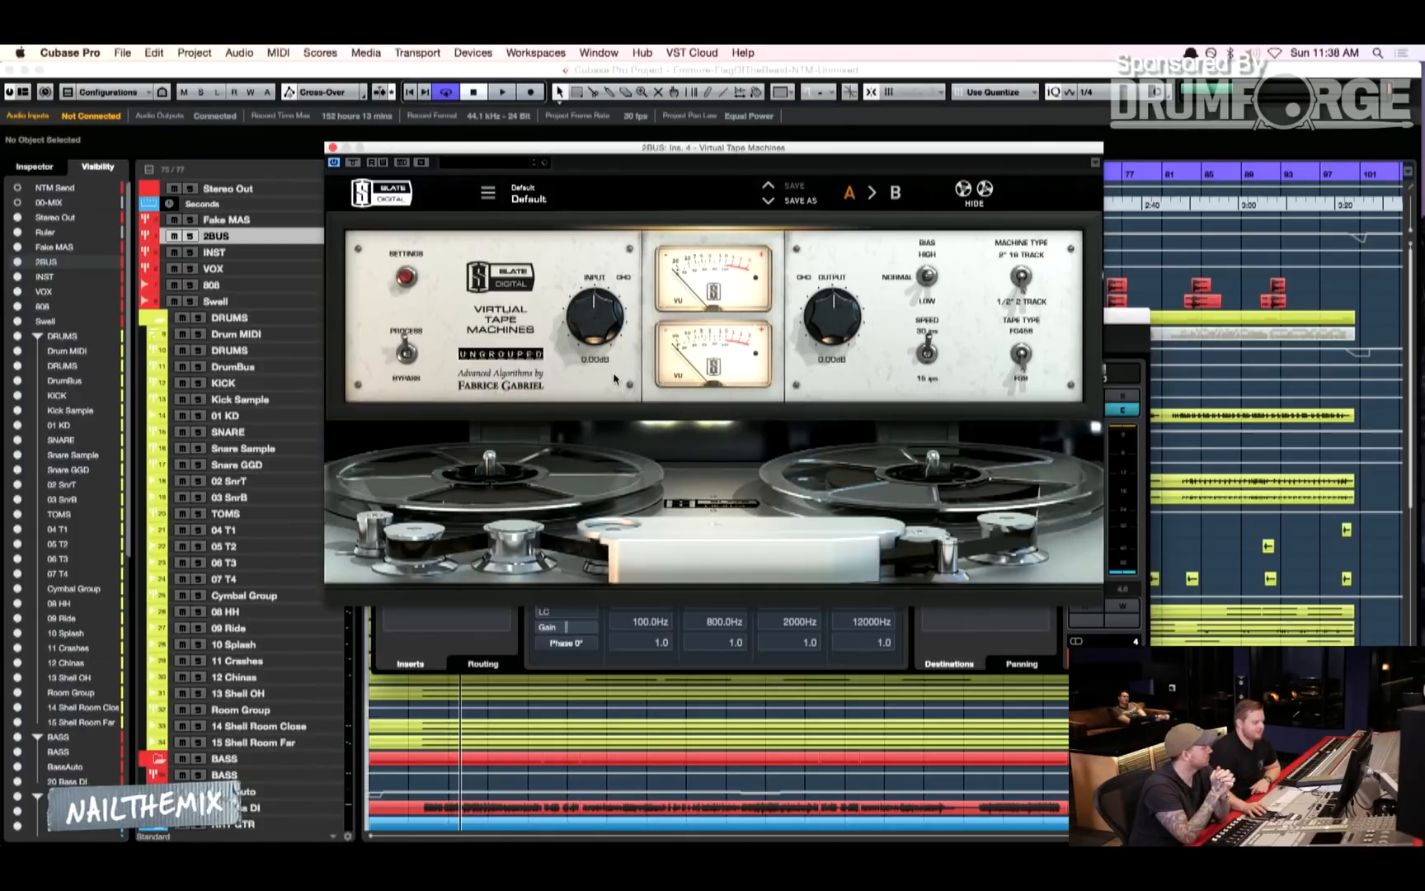
# - Set the noise reduction to about -50 dB in the Virtual Tape Machines settings, then close those settings
pyautogui.click(406, 276)
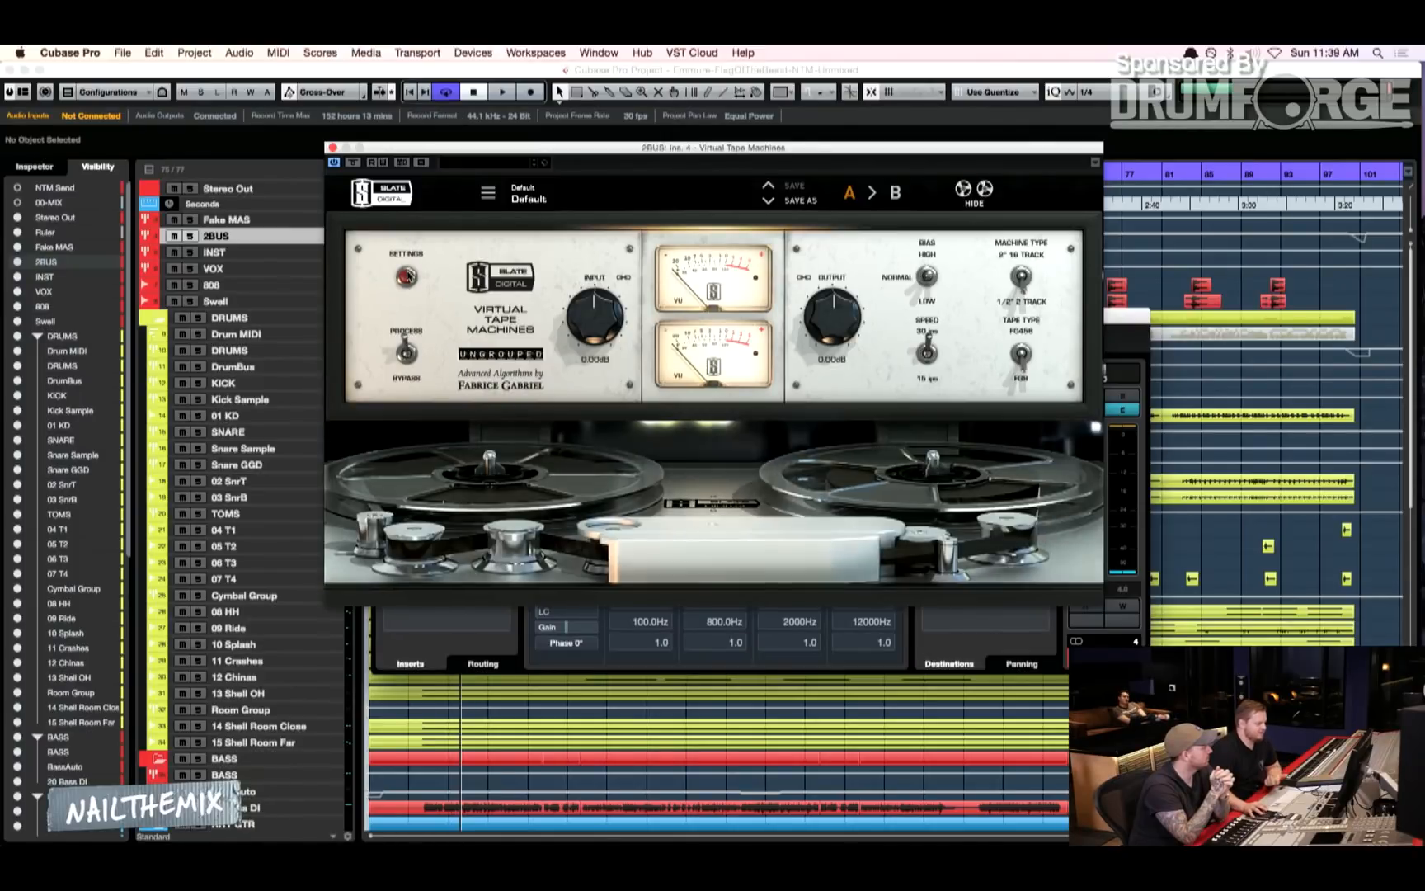
pyautogui.click(405, 276)
pyautogui.click(406, 276)
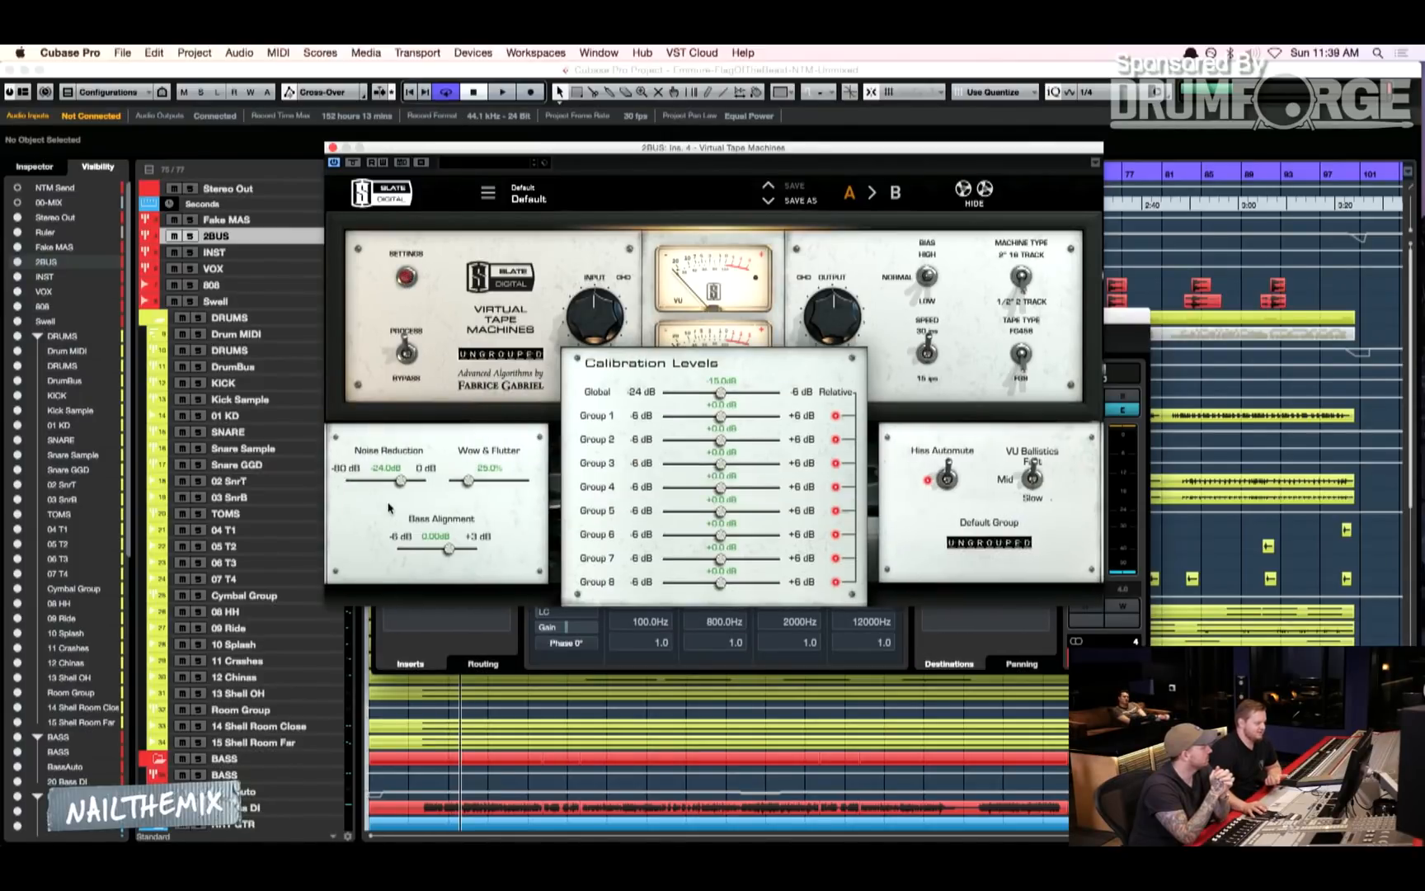
pyautogui.moveTo(395, 484); pyautogui.dragTo(374, 482)
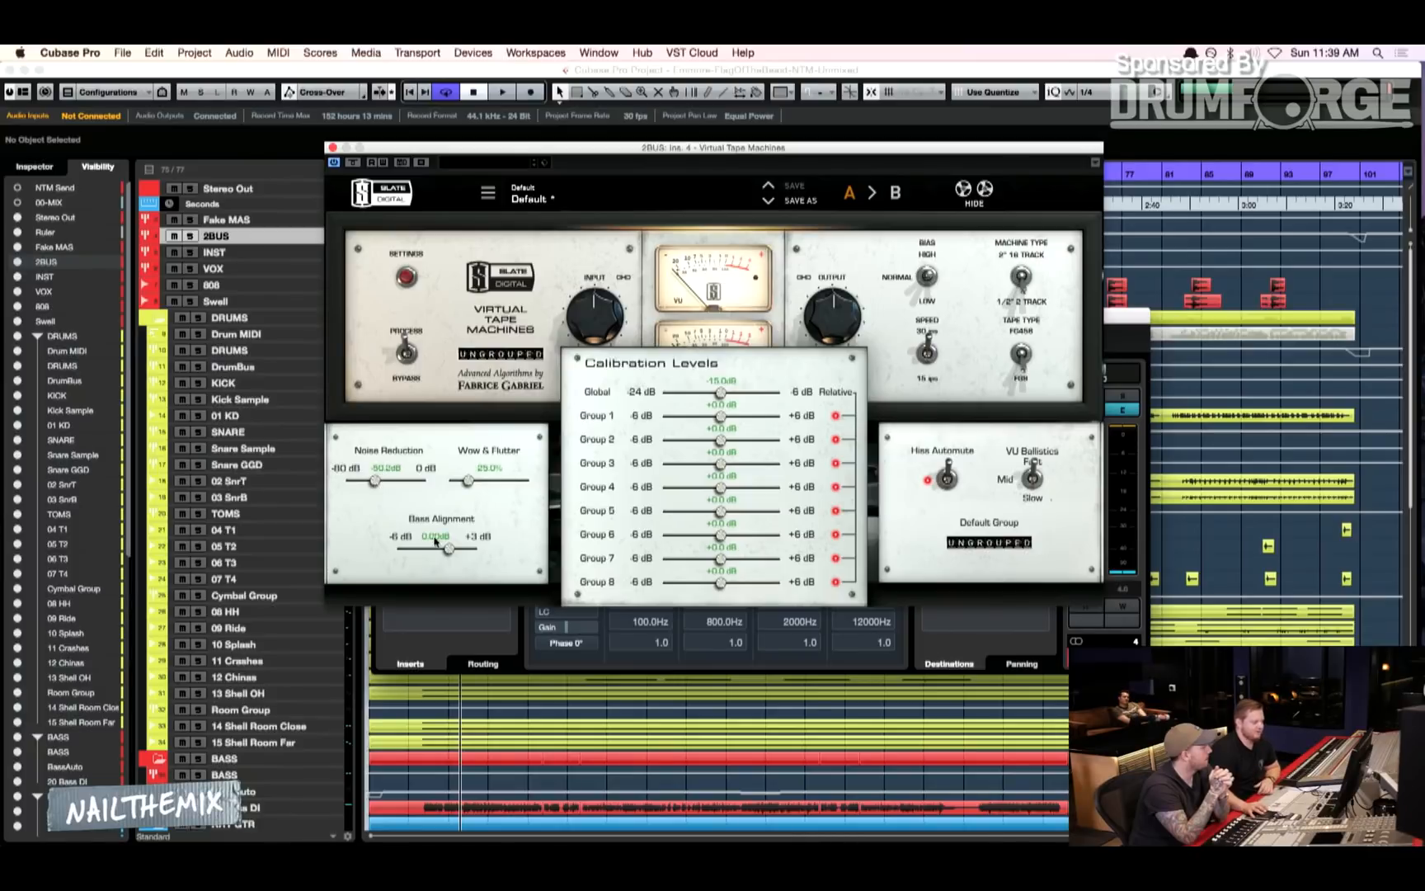
pyautogui.click(720, 297)
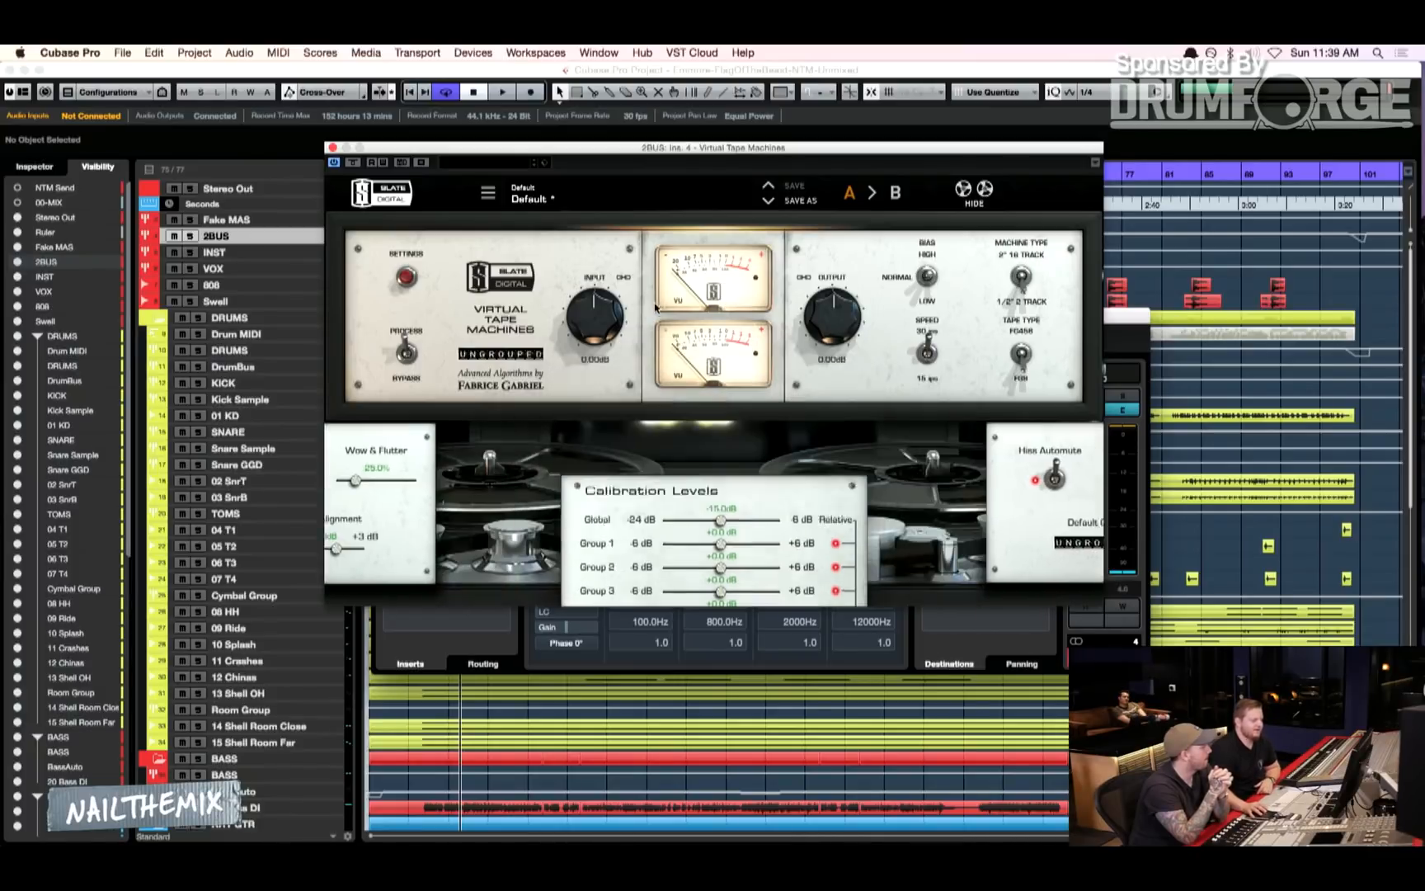